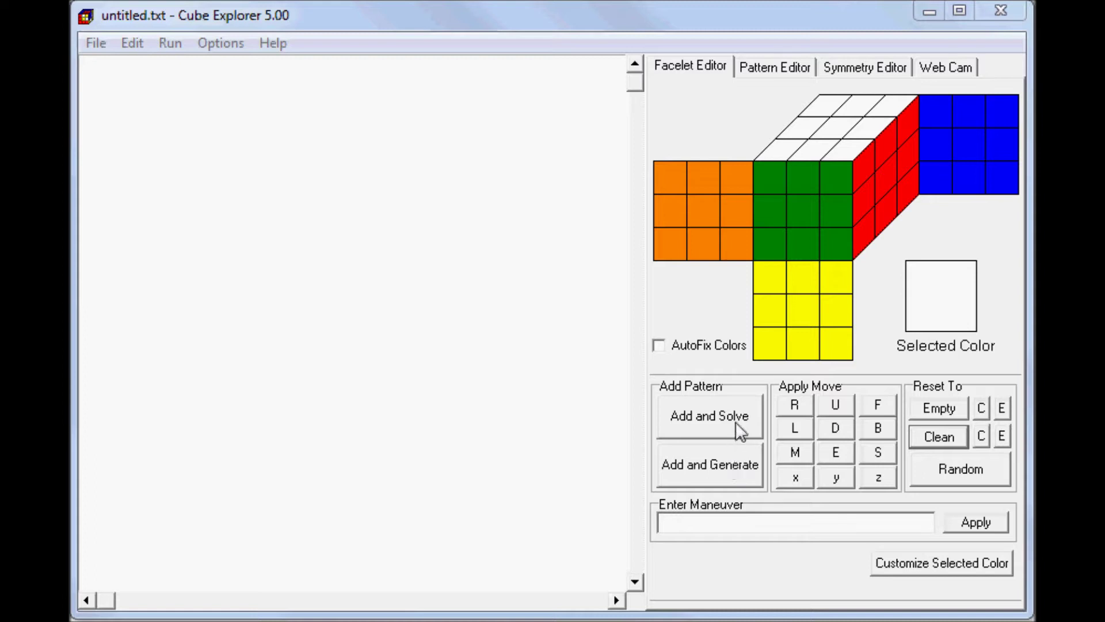
Recolor the upper-row edge facelets of three side faces: front red, right orange and left green.
{"action": "left_click", "coordinate": [891, 174]}
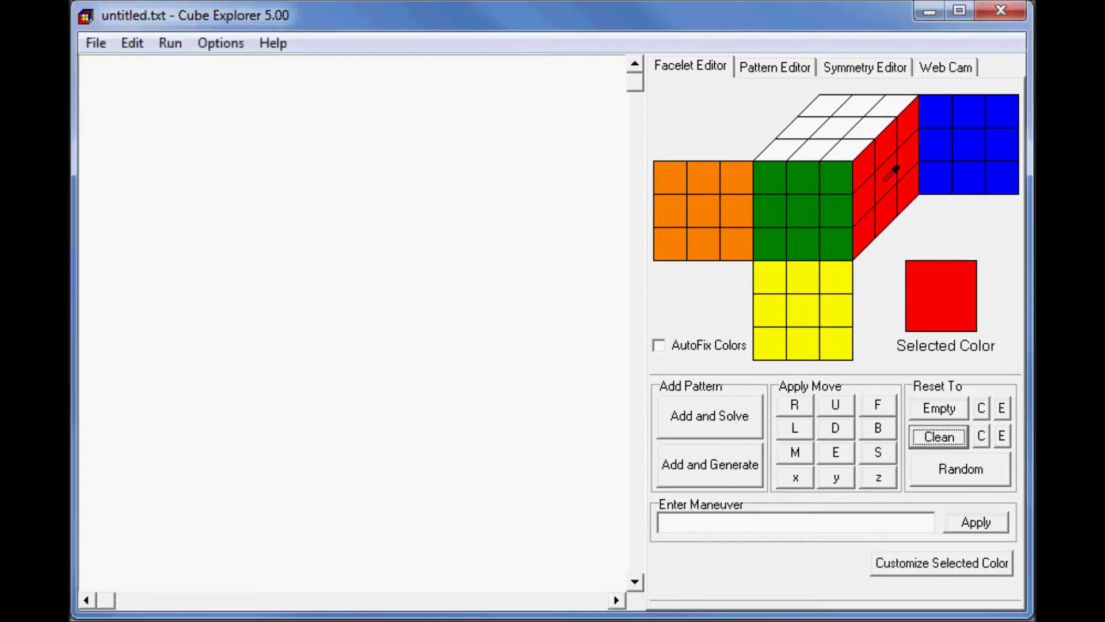
{"action": "left_click", "coordinate": [802, 177]}
{"action": "left_click", "coordinate": [720, 209]}
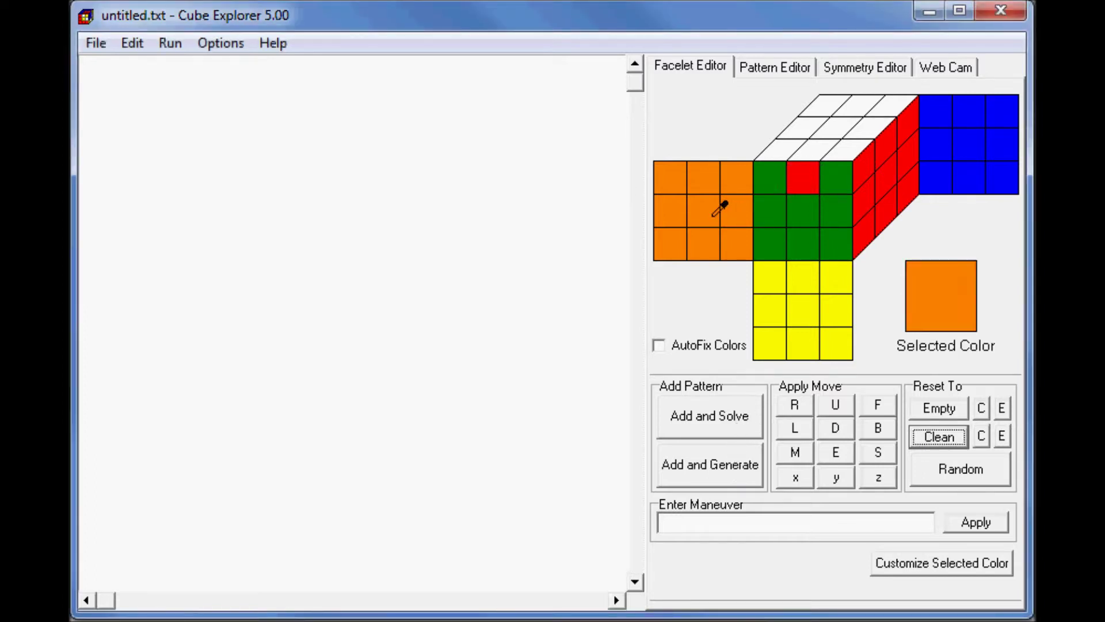
{"action": "left_click", "coordinate": [887, 138]}
{"action": "left_click", "coordinate": [814, 195]}
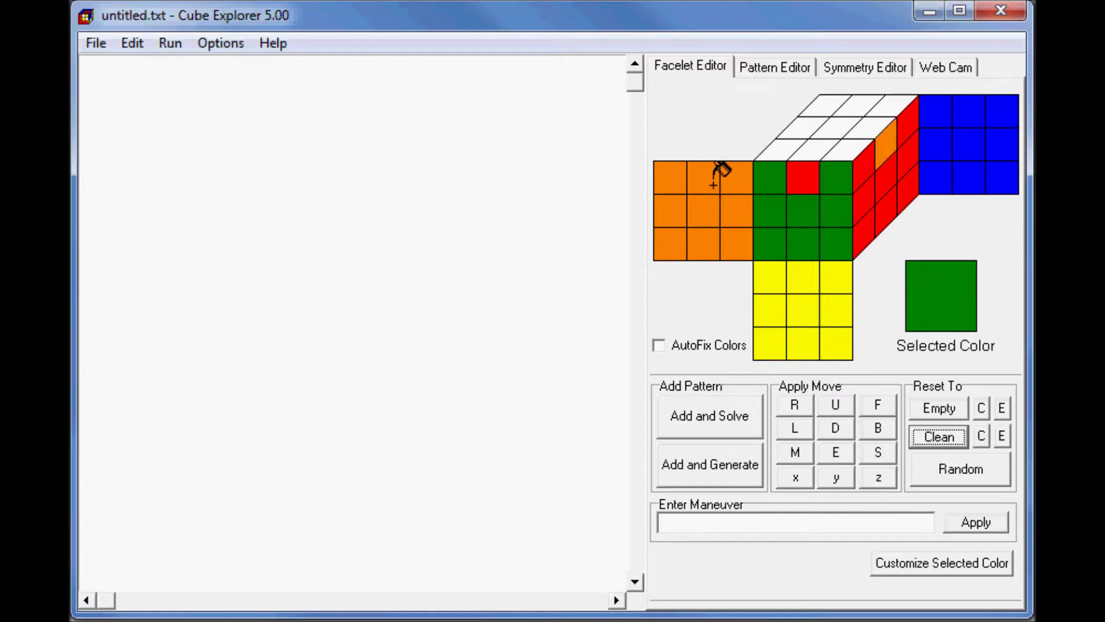
{"action": "left_click", "coordinate": [705, 176]}
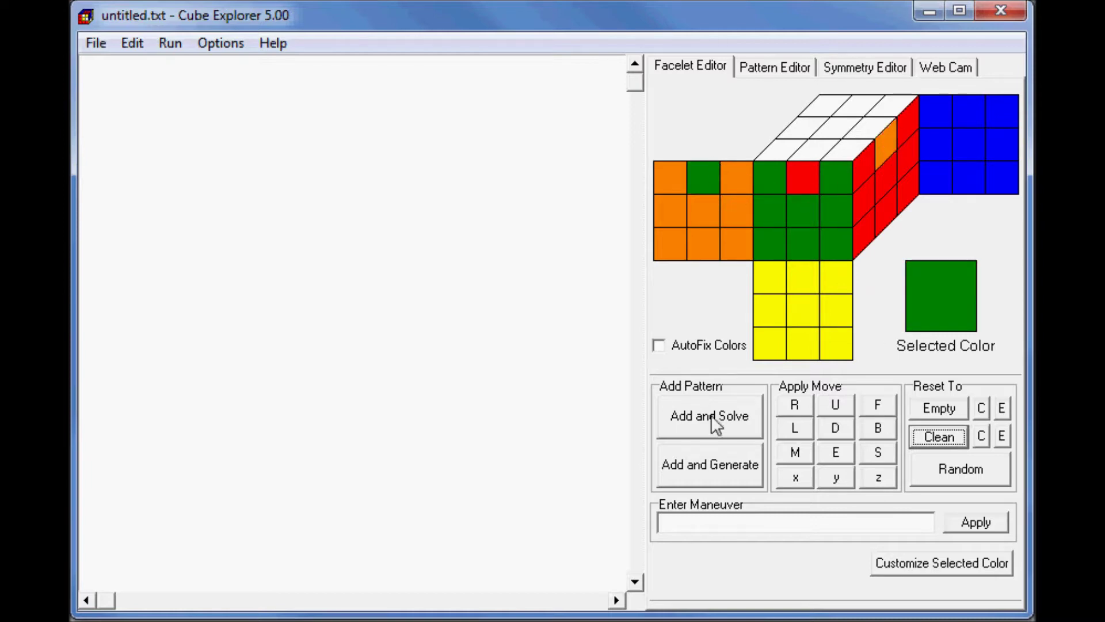
Grey out both facelets of the front-right middle edge and run a solution search on the incomplete cube, stopping it at depth 12.
{"action": "left_click", "coordinate": [864, 189]}
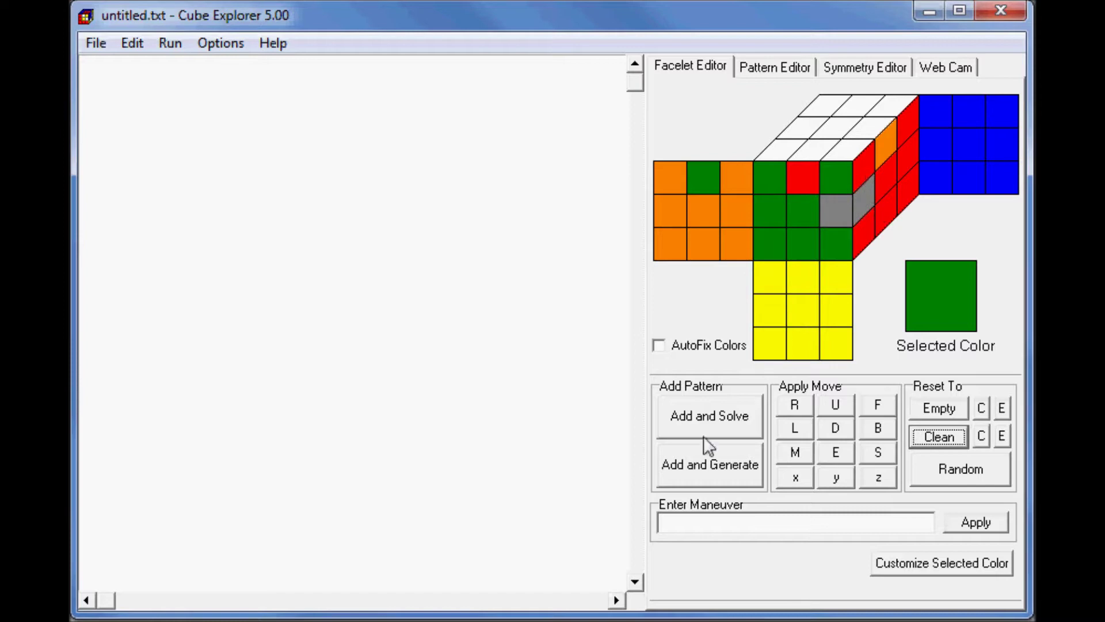
{"action": "left_click", "coordinate": [705, 402]}
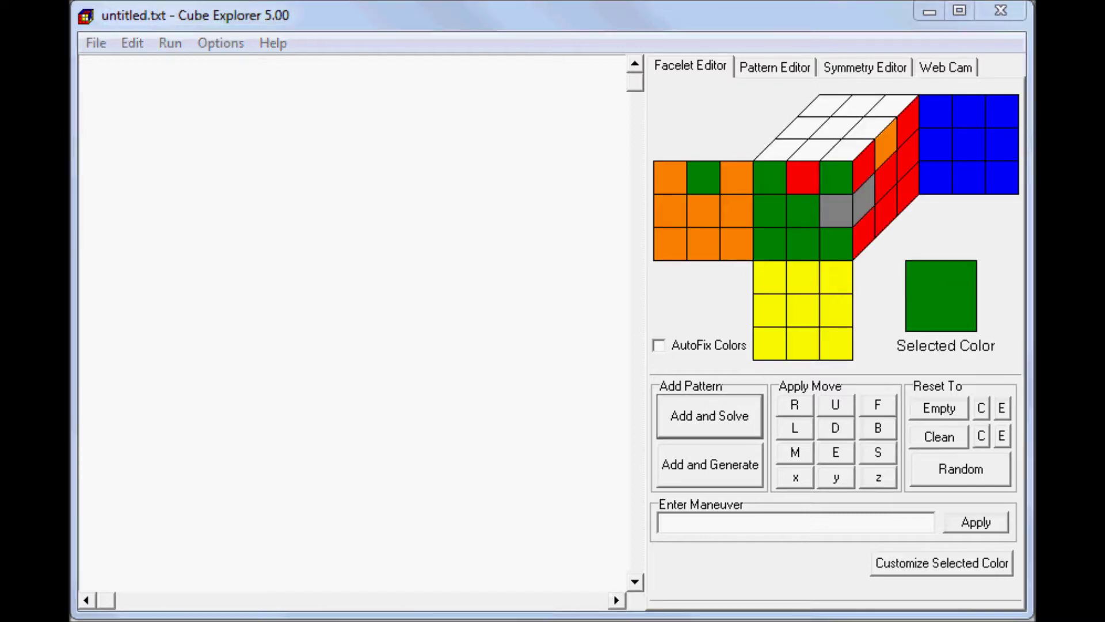
{"action": "left_click_drag", "start_coordinate": [382, 111], "coordinate": [285, 29]}
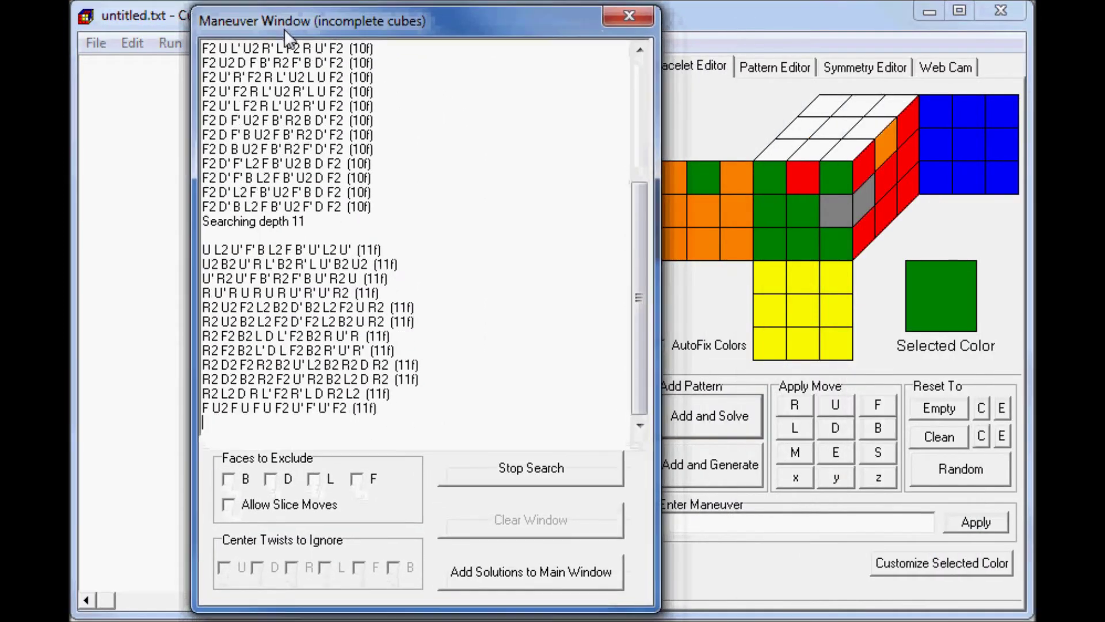
{"action": "left_click", "coordinate": [551, 472]}
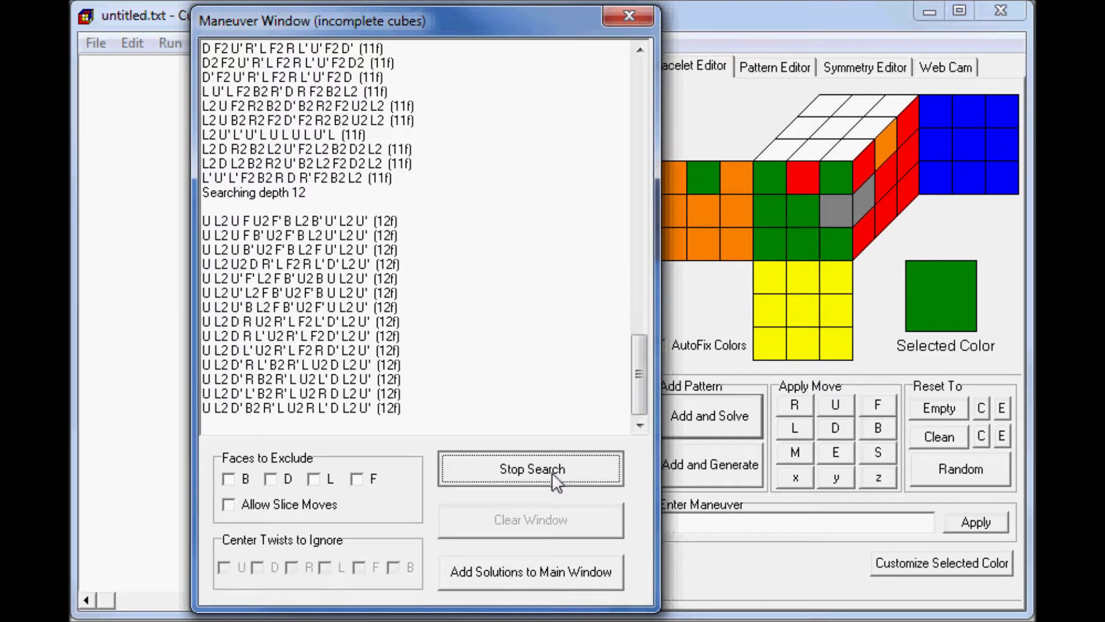
{"action": "left_click_drag", "start_coordinate": [640, 393], "coordinate": [627, 149]}
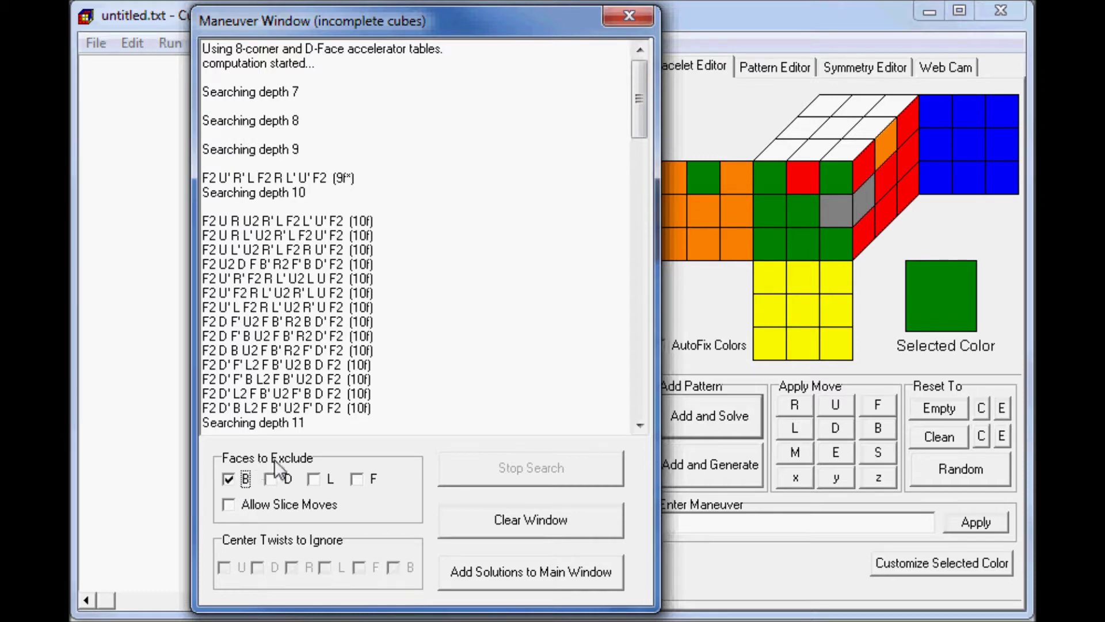
Rerun the search with the B and L faces excluded, and highlight the solution R U' R U R U R U' R' U' R2.
{"action": "left_click", "coordinate": [315, 480]}
{"action": "left_click", "coordinate": [644, 20]}
{"action": "left_click", "coordinate": [701, 418]}
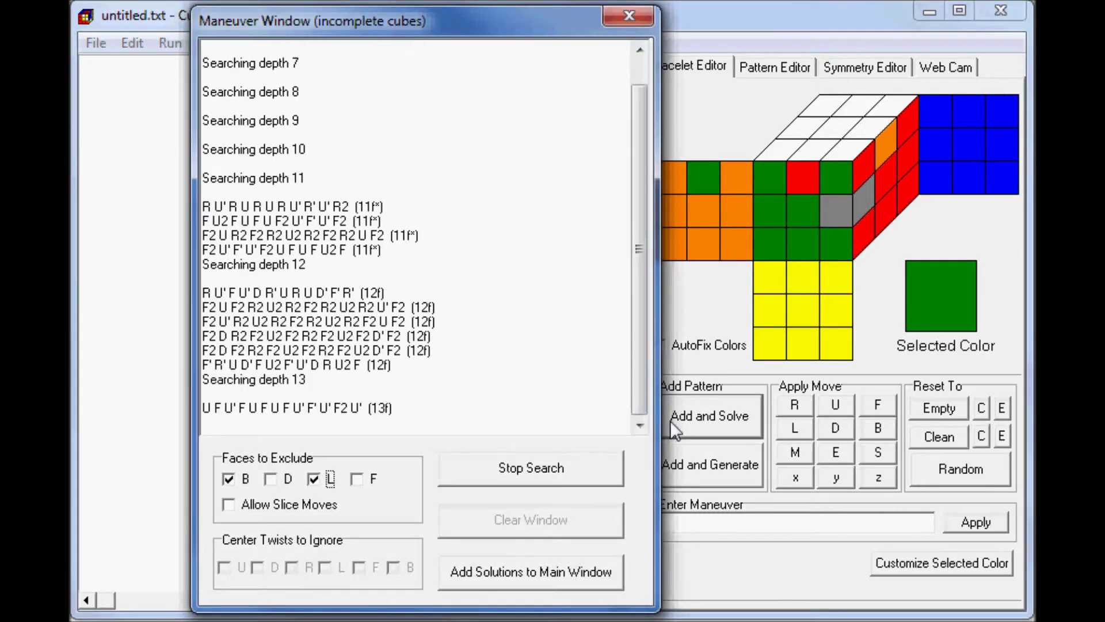
{"action": "left_click", "coordinate": [528, 465]}
{"action": "left_click_drag", "start_coordinate": [638, 372], "coordinate": [637, 222]}
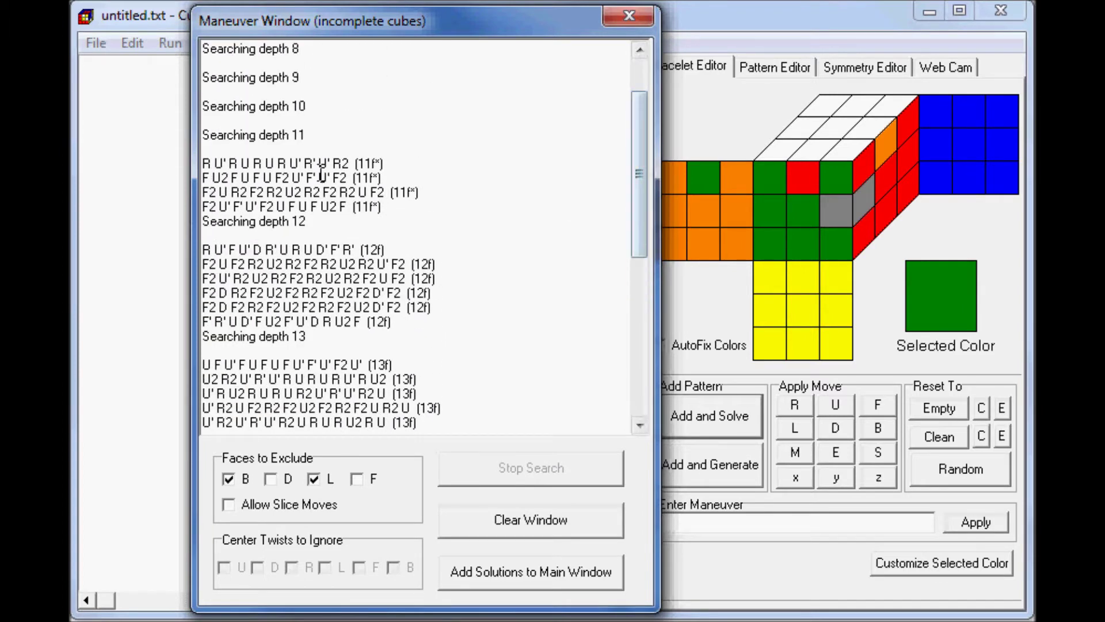
{"action": "left_click_drag", "start_coordinate": [349, 163], "coordinate": [199, 162]}
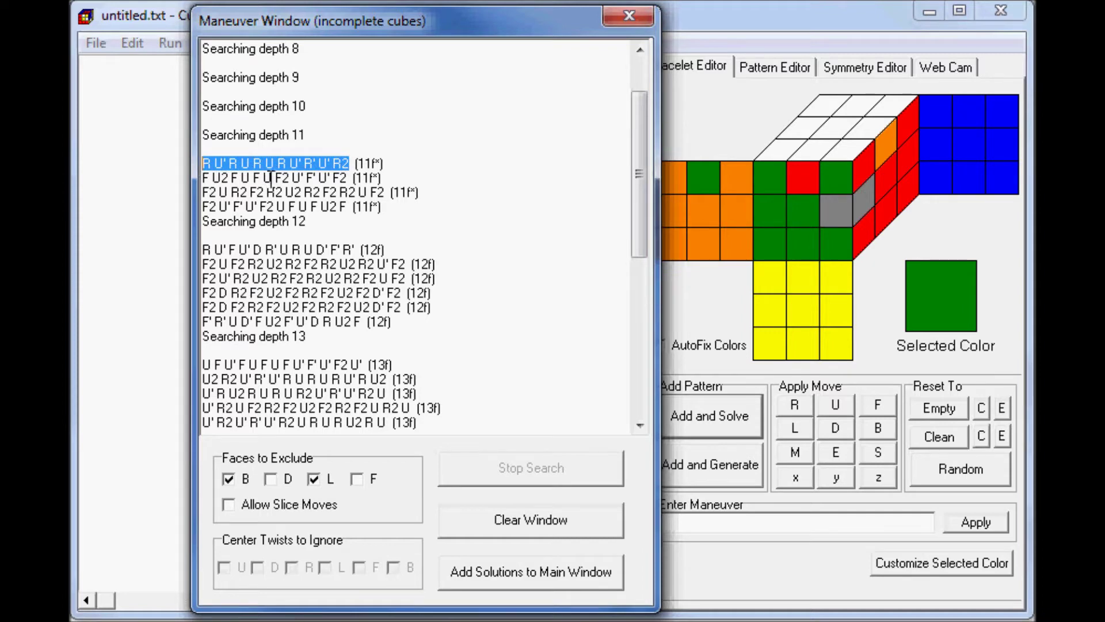
{"action": "left_click", "coordinate": [300, 192]}
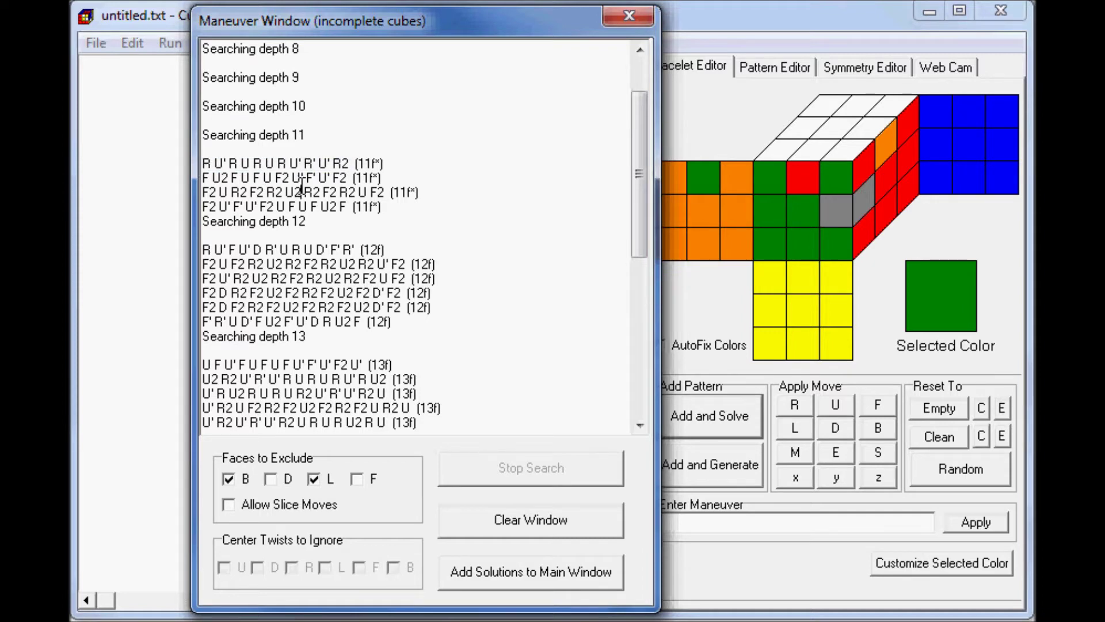
Rerun the search with slice moves allowed, and highlight the seven-move solution M2 U M U2 M' U M2.
{"action": "left_click", "coordinate": [228, 502]}
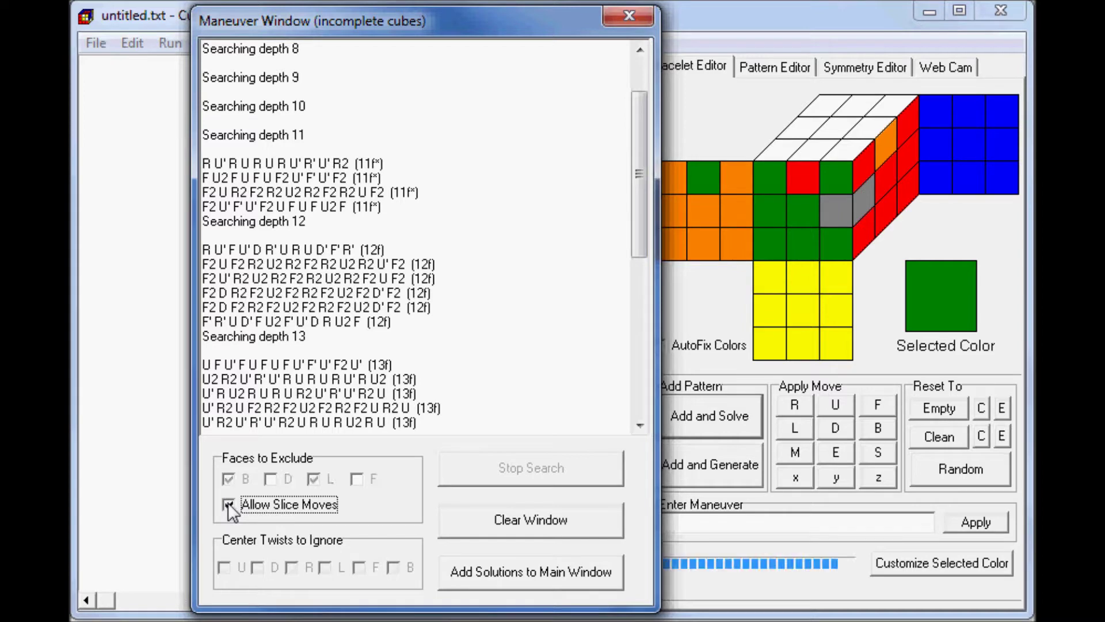
{"action": "left_click", "coordinate": [624, 24]}
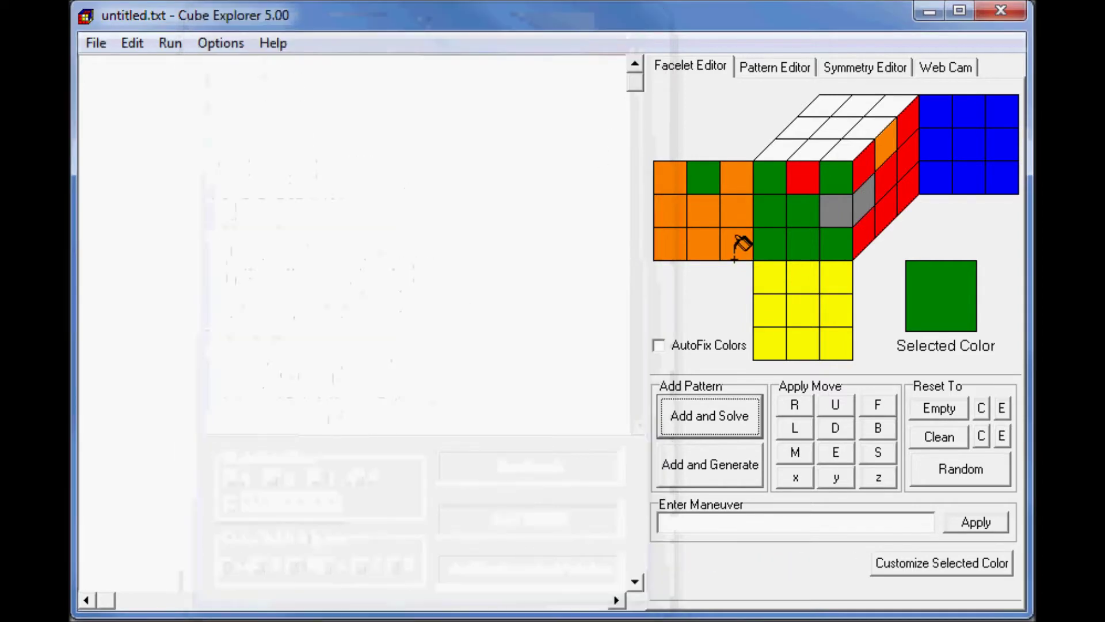
{"action": "left_click", "coordinate": [729, 419]}
{"action": "left_click", "coordinate": [530, 467]}
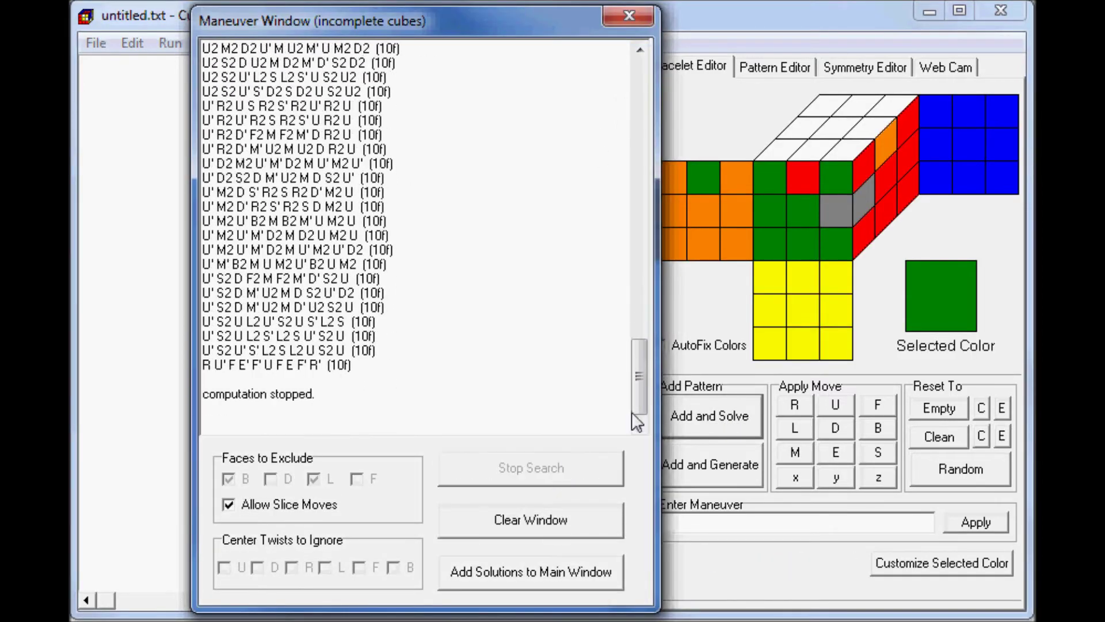
{"action": "left_click_drag", "start_coordinate": [639, 380], "coordinate": [630, 87]}
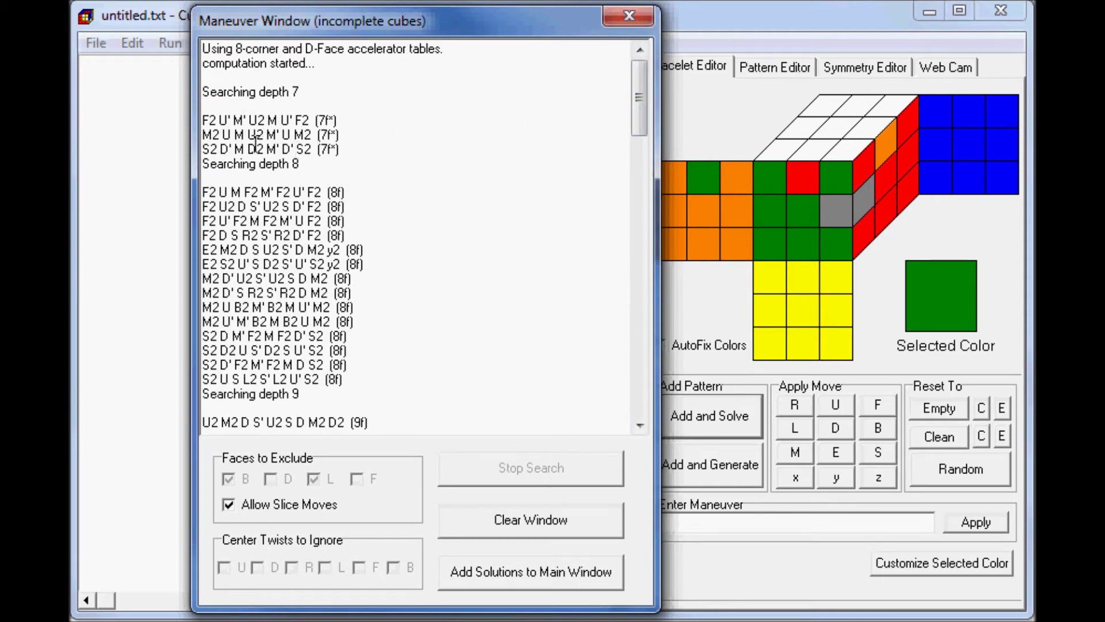
{"action": "left_click_drag", "start_coordinate": [312, 135], "coordinate": [201, 135]}
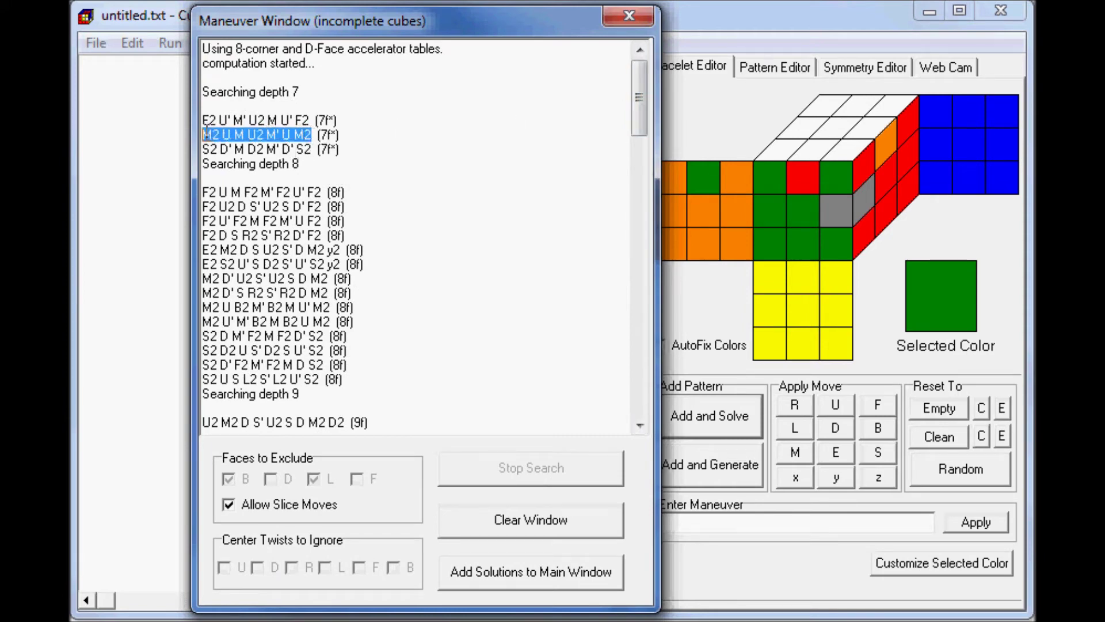
{"action": "left_click", "coordinate": [643, 15]}
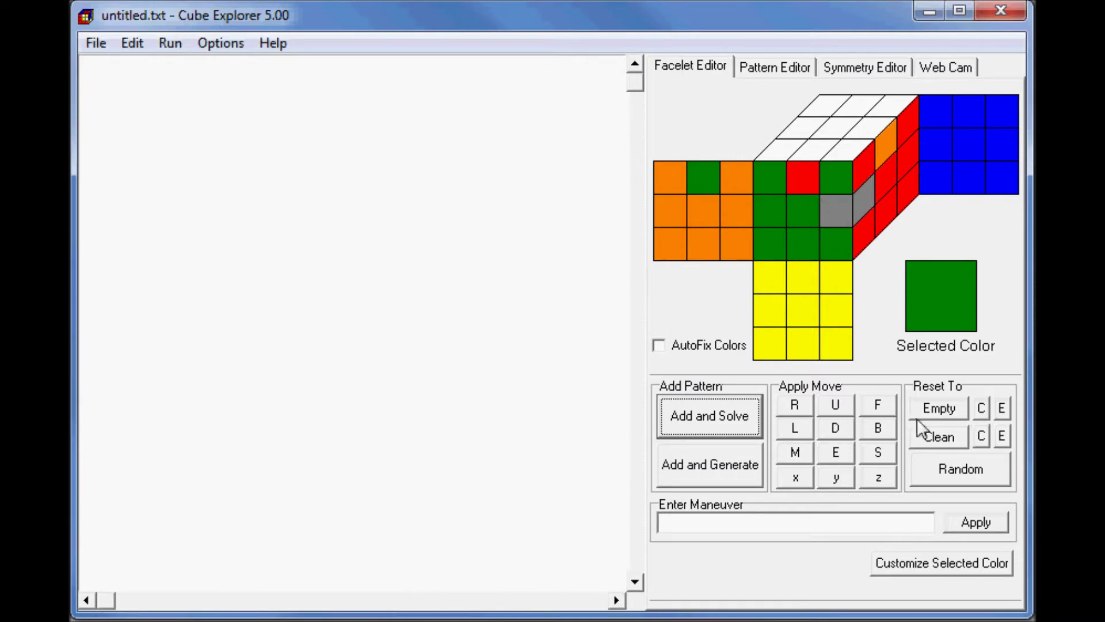
Recolor the greyed front-right middle edge green on the front face and red on the right face.
{"action": "left_click", "coordinate": [837, 210]}
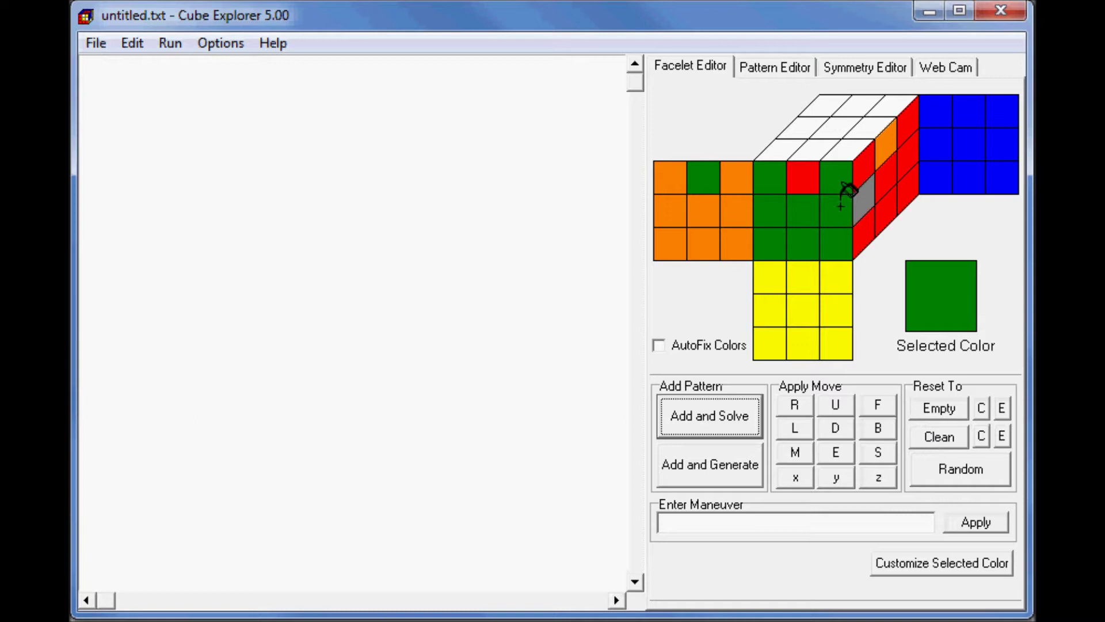
{"action": "left_click", "coordinate": [884, 179]}
{"action": "left_click", "coordinate": [868, 197]}
Reset the cube to clean, then mark both left upper-layer corners with hatched facelets on the orange face and grey on their other sides.
{"action": "left_click", "coordinate": [945, 436]}
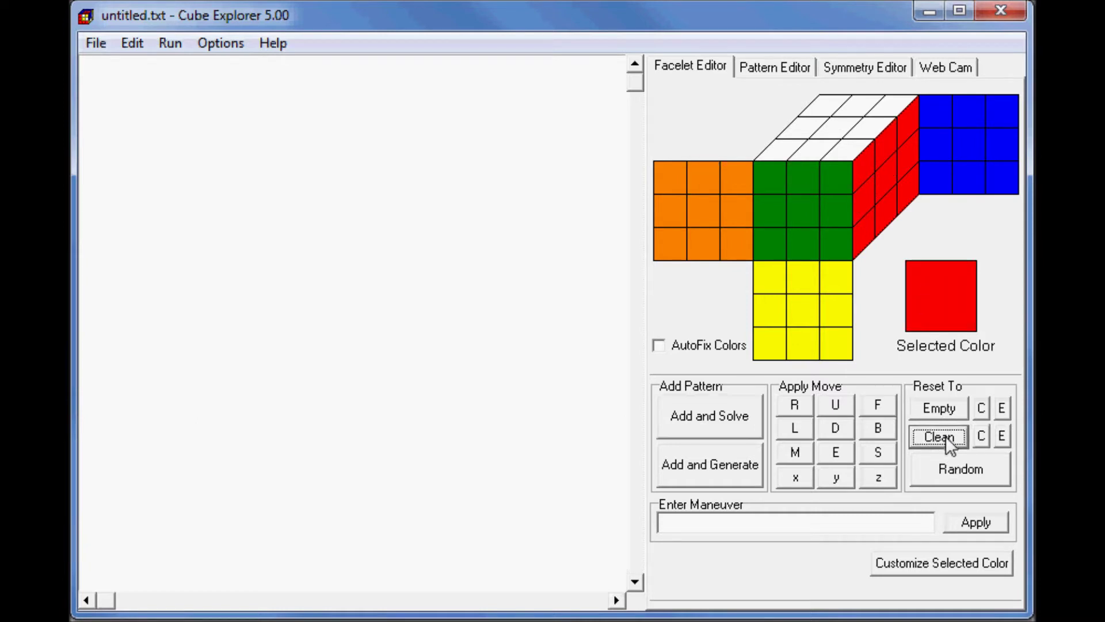
{"action": "right_click", "coordinate": [740, 166]}
{"action": "right_click", "coordinate": [770, 176]}
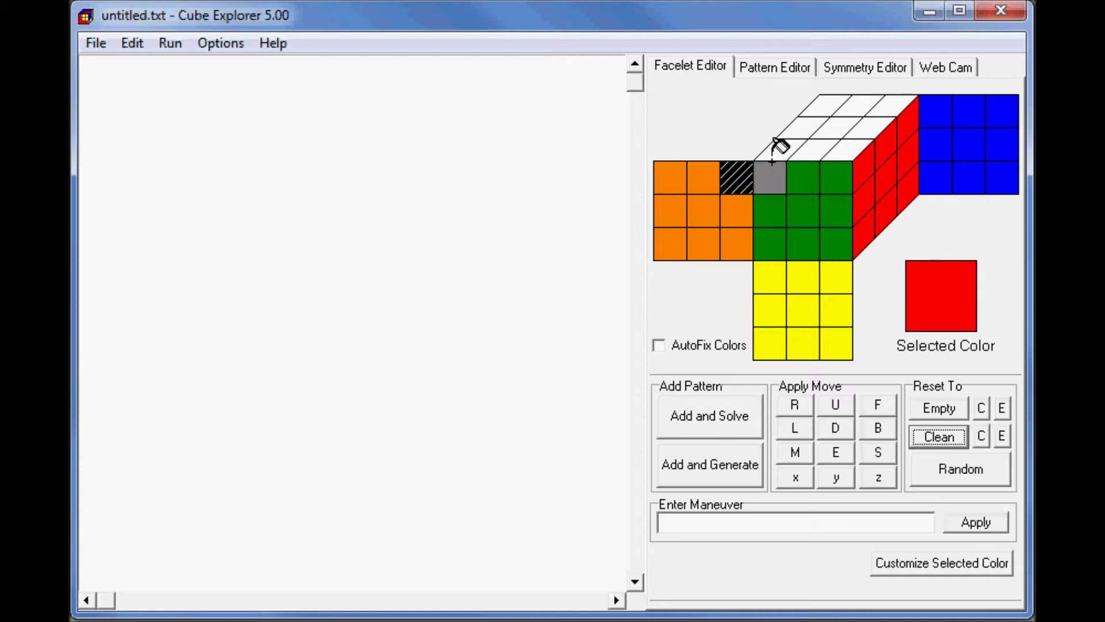
{"action": "right_click", "coordinate": [776, 151]}
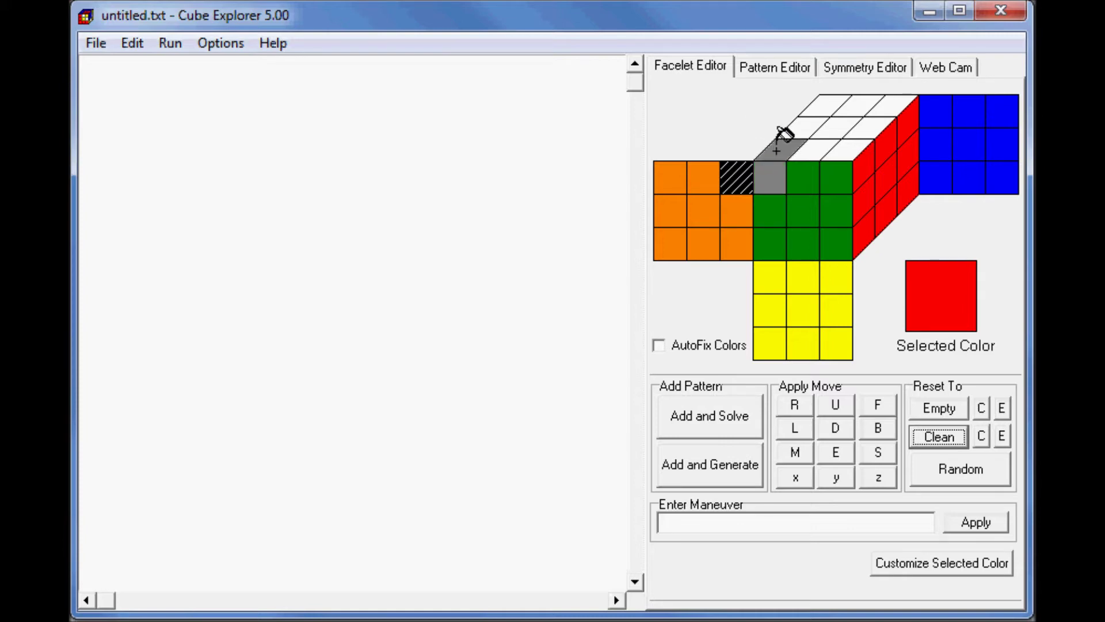
{"action": "right_click", "coordinate": [670, 176]}
{"action": "right_click", "coordinate": [820, 104]}
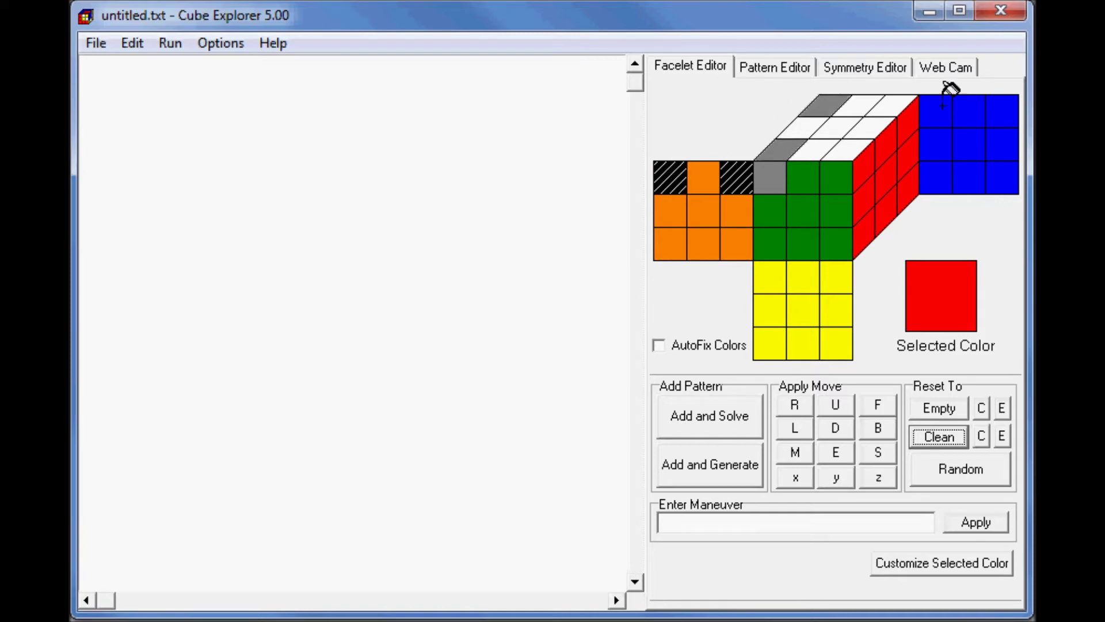
{"action": "right_click", "coordinate": [996, 110]}
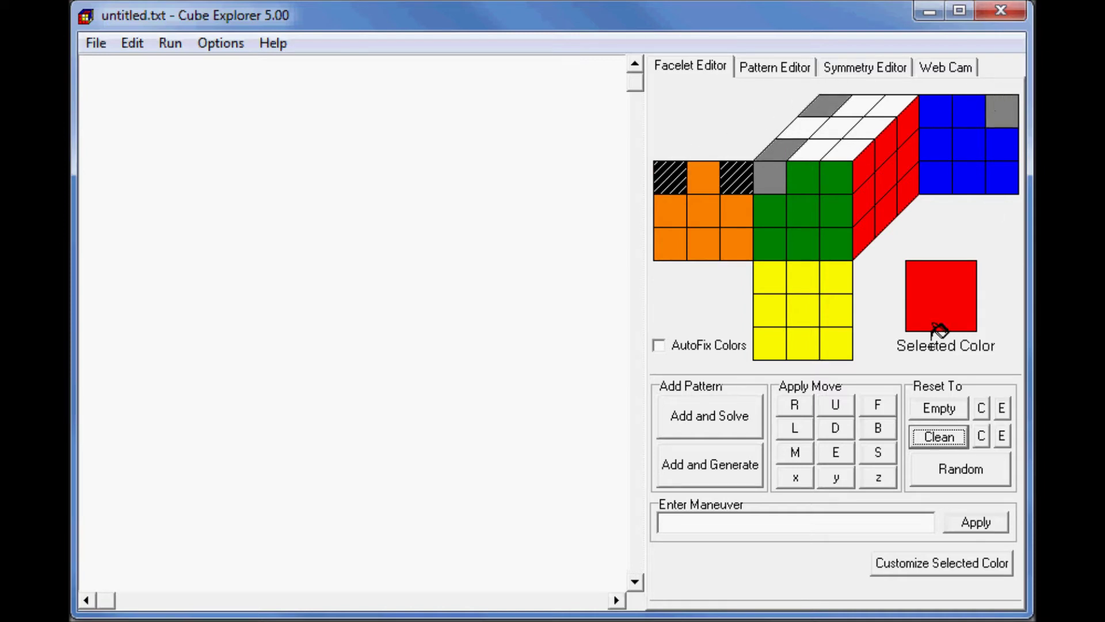
Mark both right upper-layer corners with hatched facelets on the white face and grey facelets on their other sides.
{"action": "right_click", "coordinate": [846, 149]}
{"action": "right_click", "coordinate": [895, 108]}
{"action": "right_click", "coordinate": [911, 118]}
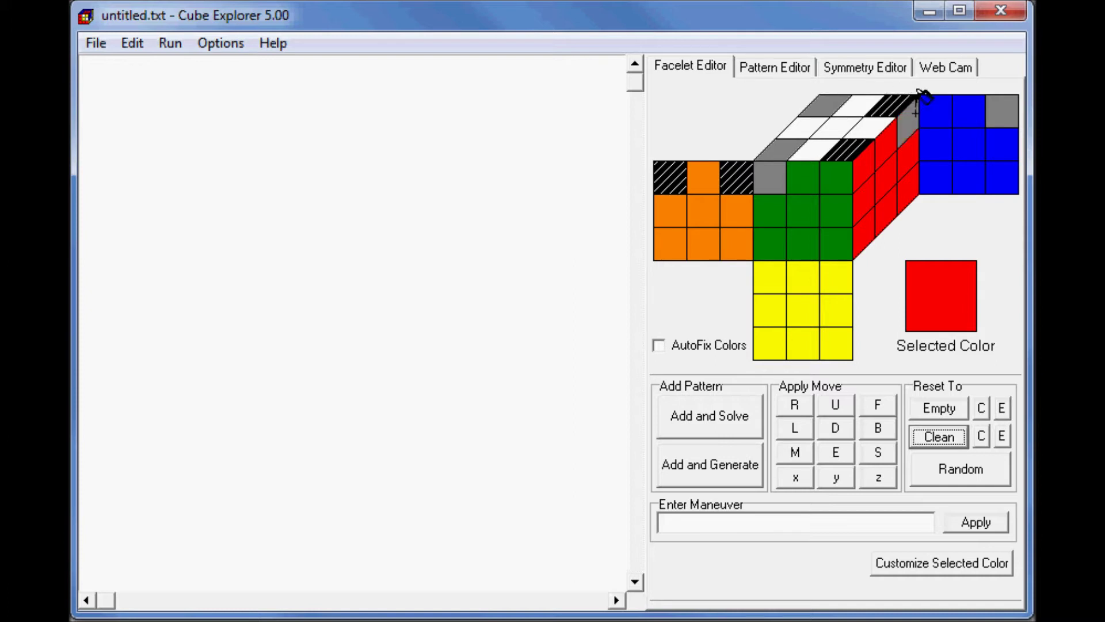
{"action": "right_click", "coordinate": [935, 110]}
{"action": "right_click", "coordinate": [847, 183]}
{"action": "right_click", "coordinate": [863, 167]}
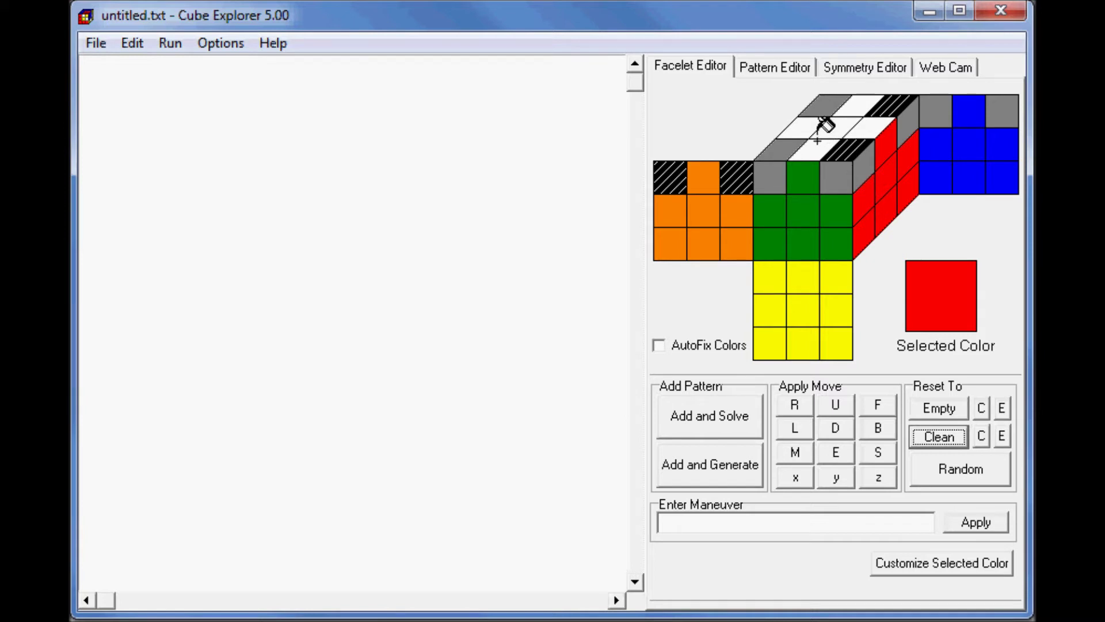
Mark the upper-layer edges: hatch the front and back edges' side facelets and the left and right edges' white facelets, greying the rest.
{"action": "right_click", "coordinate": [803, 176]}
{"action": "right_click", "coordinate": [854, 129]}
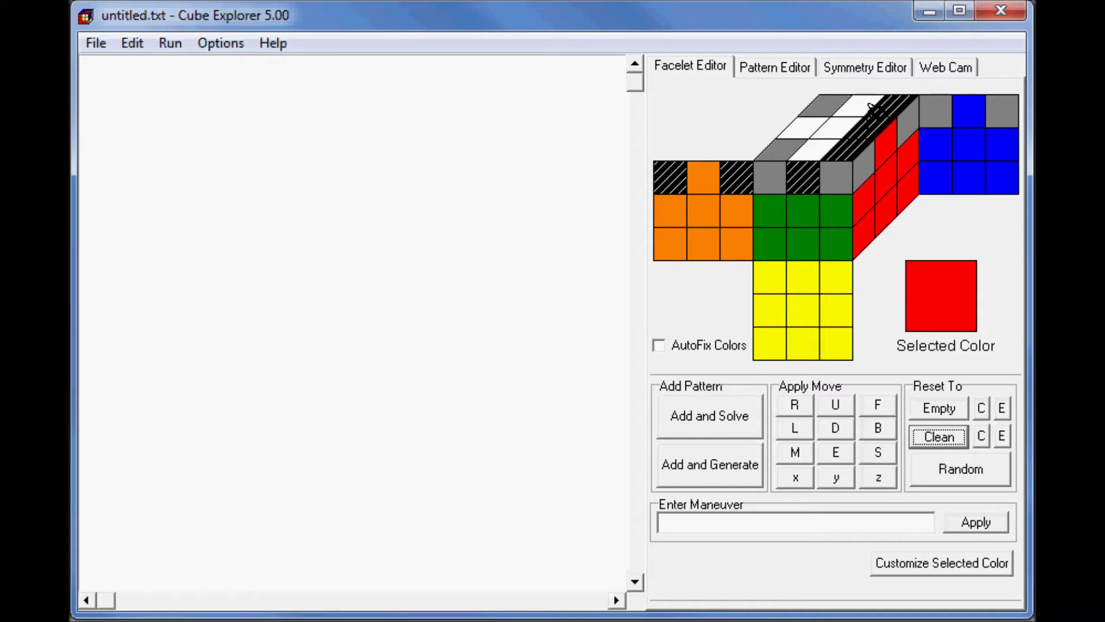
{"action": "right_click", "coordinate": [809, 123]}
{"action": "right_click", "coordinate": [969, 104]}
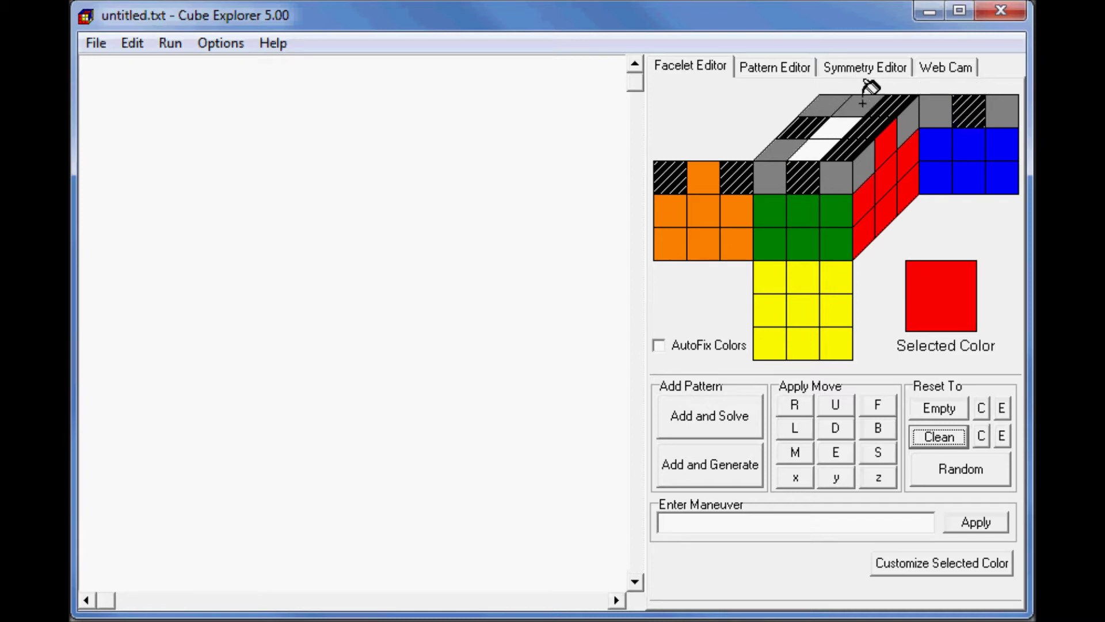
{"action": "left_click", "coordinate": [806, 146]}
{"action": "left_click", "coordinate": [886, 141]}
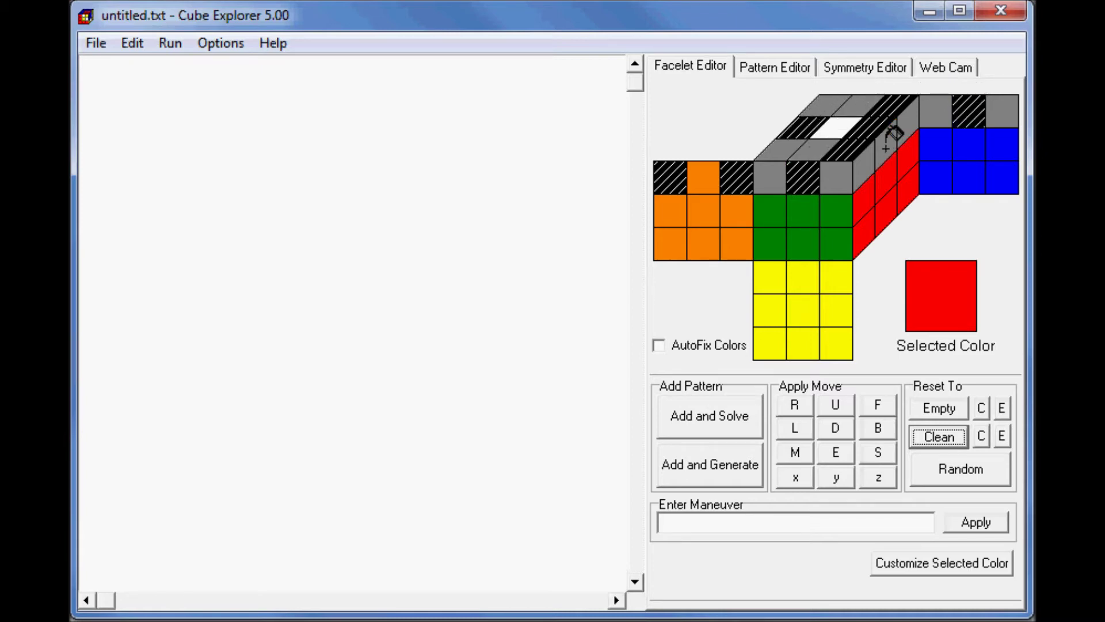
{"action": "left_click", "coordinate": [706, 182]}
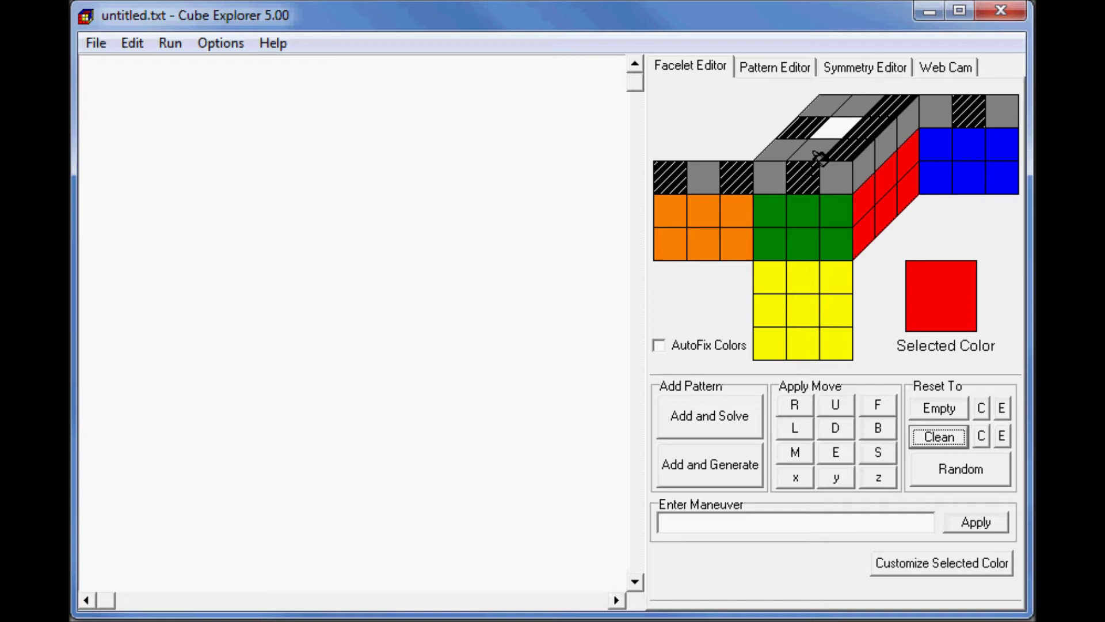
Run a solution search on the orientation-only pattern, stop it, and highlight the shortest solution F R U R' U' F'.
{"action": "left_click", "coordinate": [694, 427]}
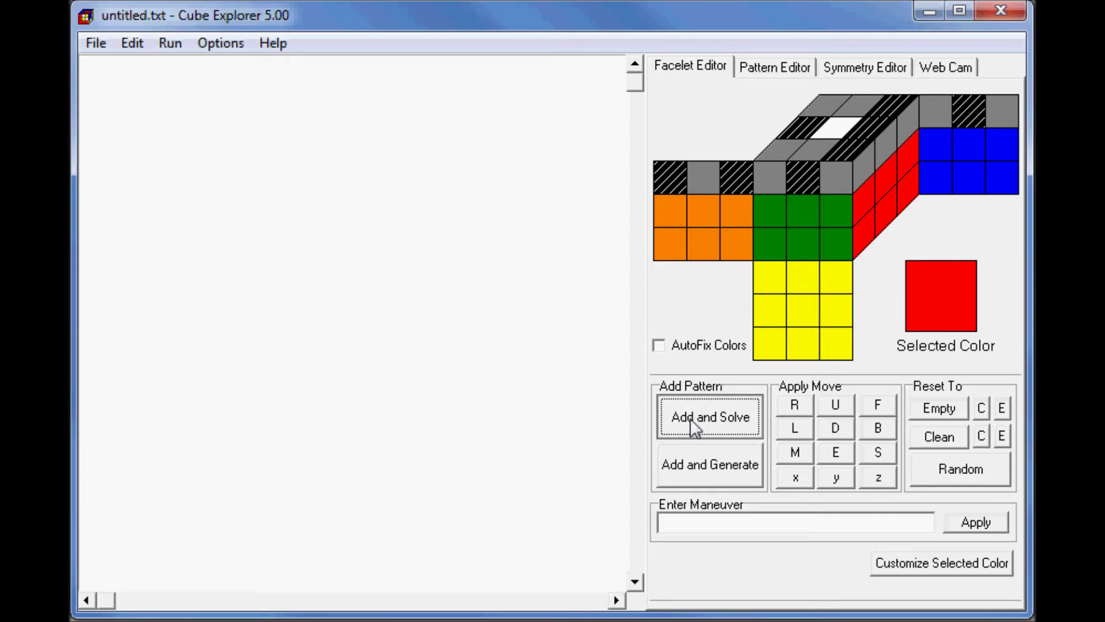
{"action": "left_click", "coordinate": [571, 468]}
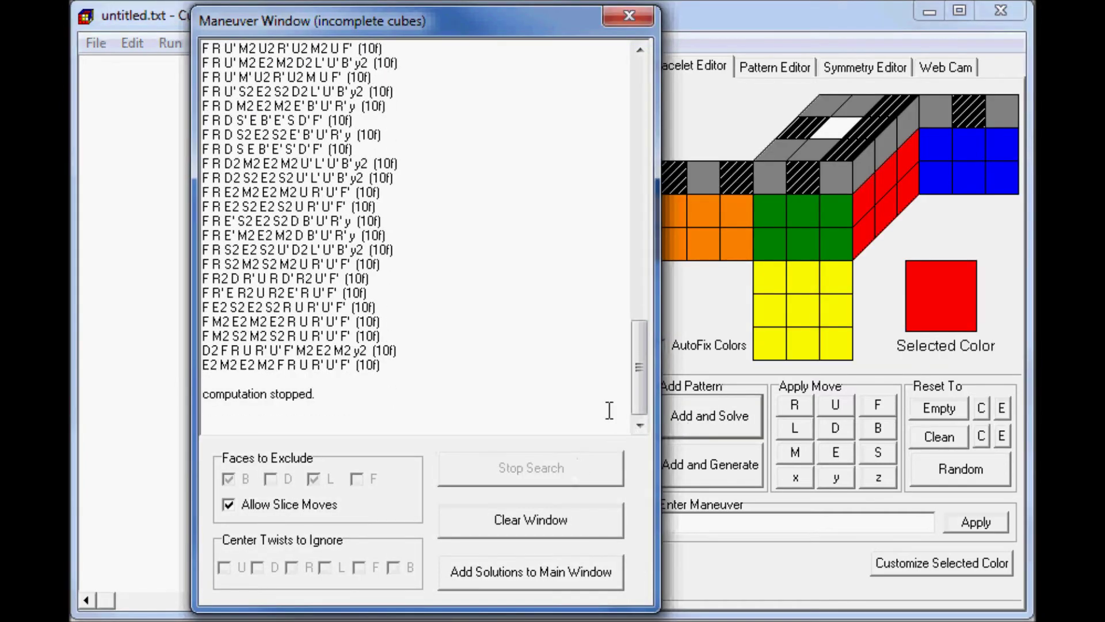
{"action": "left_click_drag", "start_coordinate": [633, 369], "coordinate": [646, 102]}
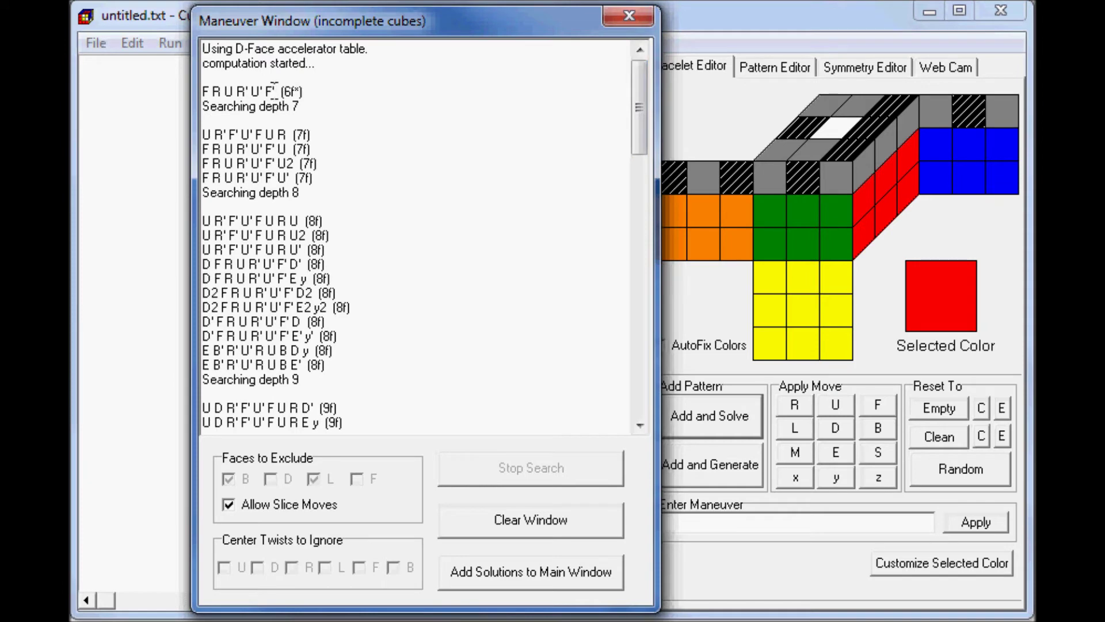
{"action": "left_click_drag", "start_coordinate": [275, 91], "coordinate": [200, 91]}
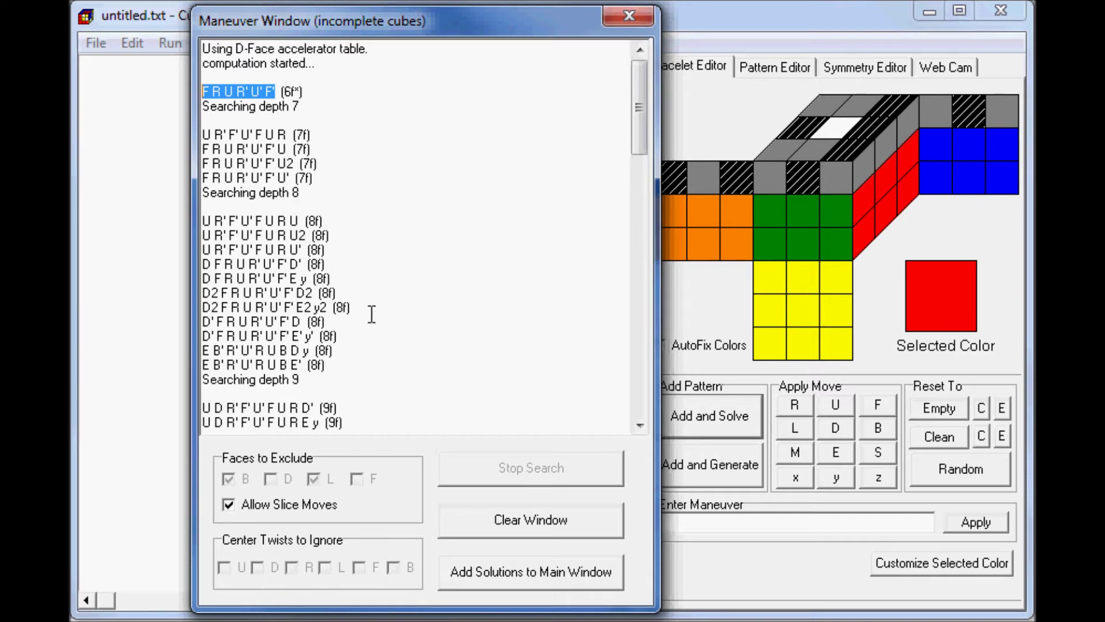
Close the solutions, reset the cube to clean, and cross-hatch the upper front-left corner red on the green face, green on orange and white on top.
{"action": "left_click", "coordinate": [620, 17]}
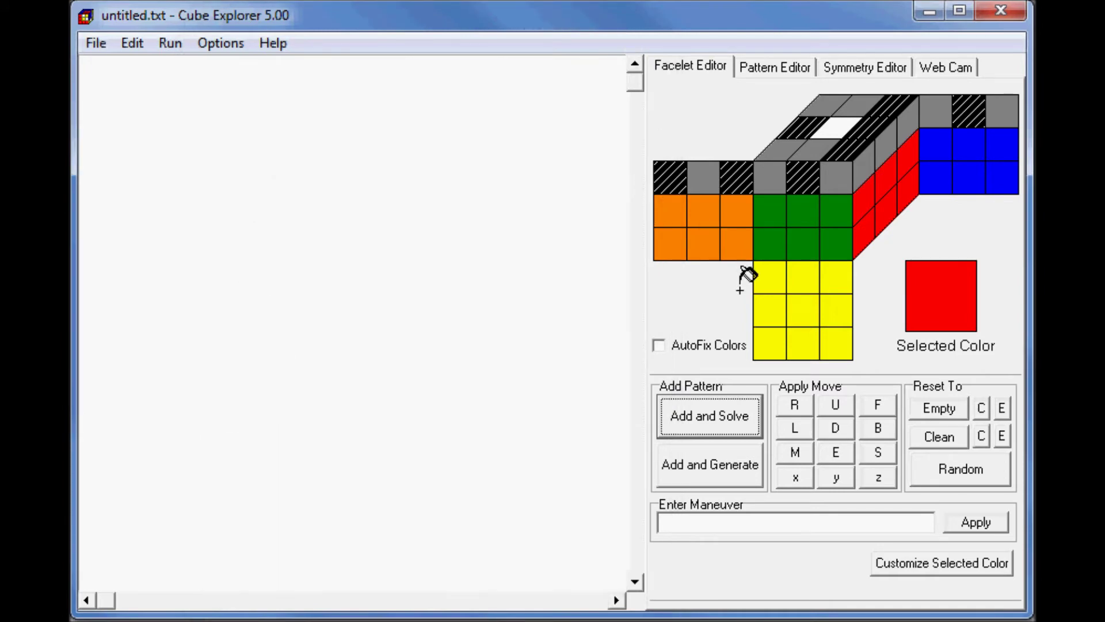
{"action": "left_click", "coordinate": [944, 434]}
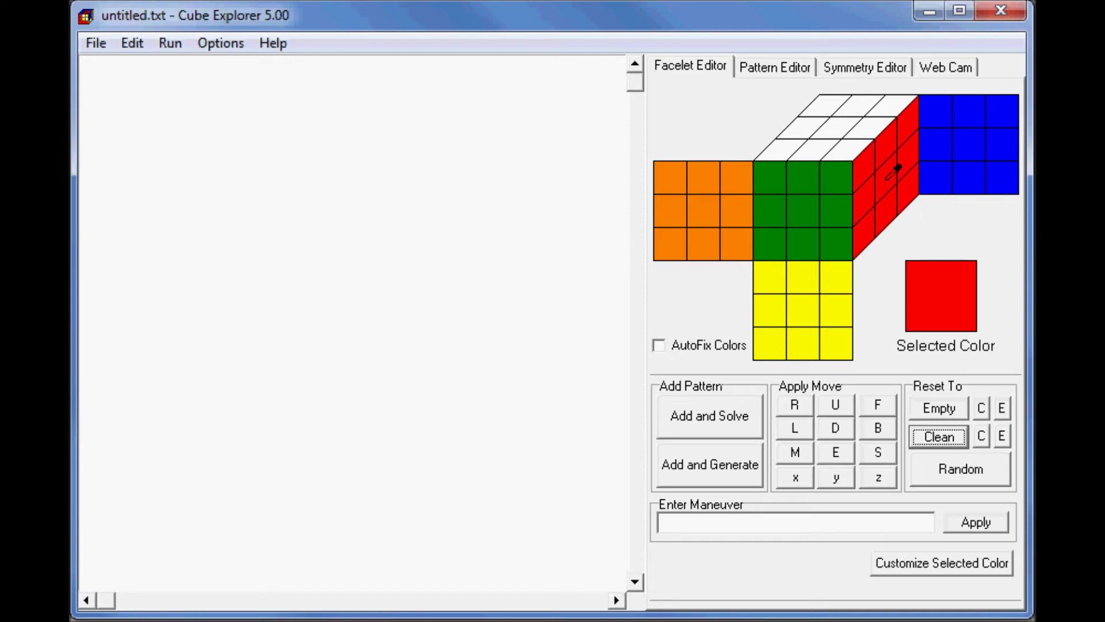
{"action": "left_click", "coordinate": [773, 173]}
{"action": "left_click", "coordinate": [808, 206]}
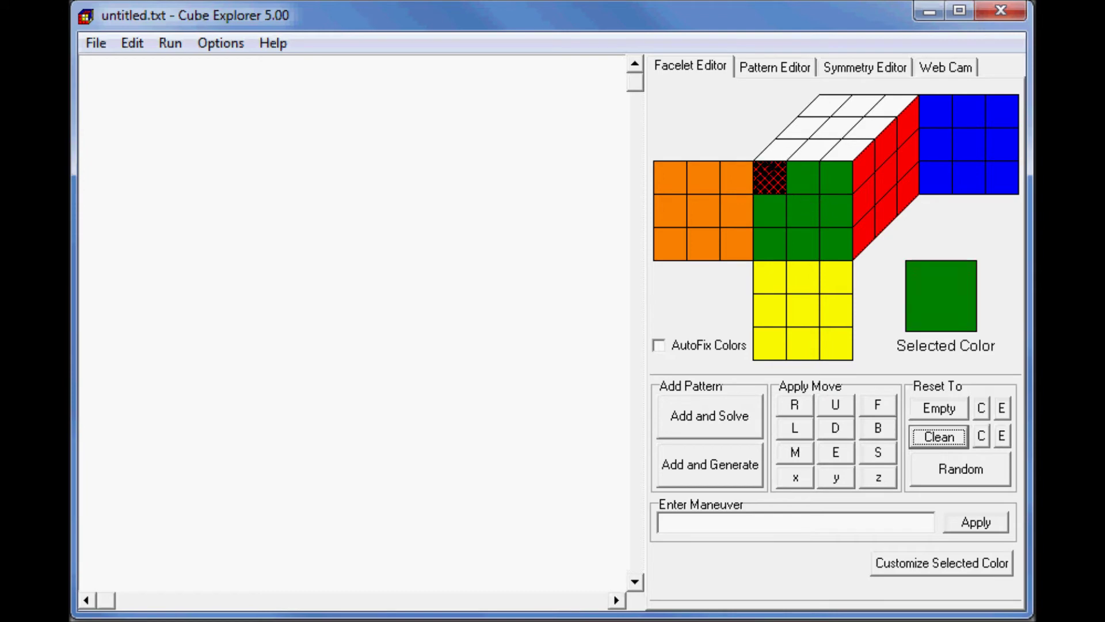
{"action": "left_click", "coordinate": [743, 173]}
{"action": "left_click", "coordinate": [838, 115]}
{"action": "left_click", "coordinate": [780, 148]}
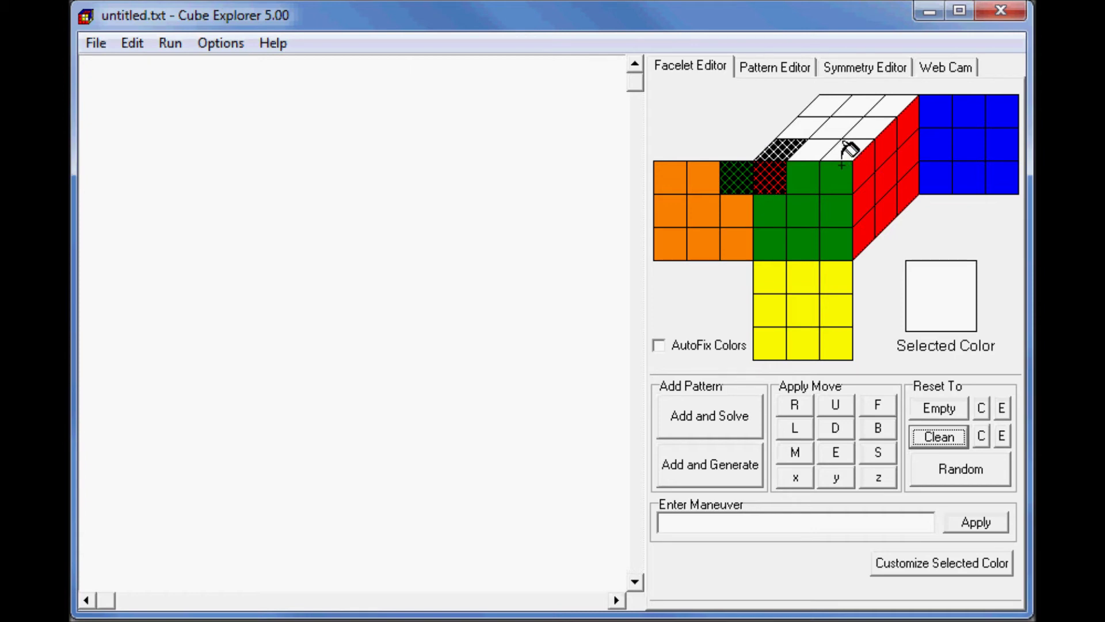
Cross-hatch the upper back-right corner with orange on the red face, green on the blue face and white on top.
{"action": "left_click", "coordinate": [723, 206]}
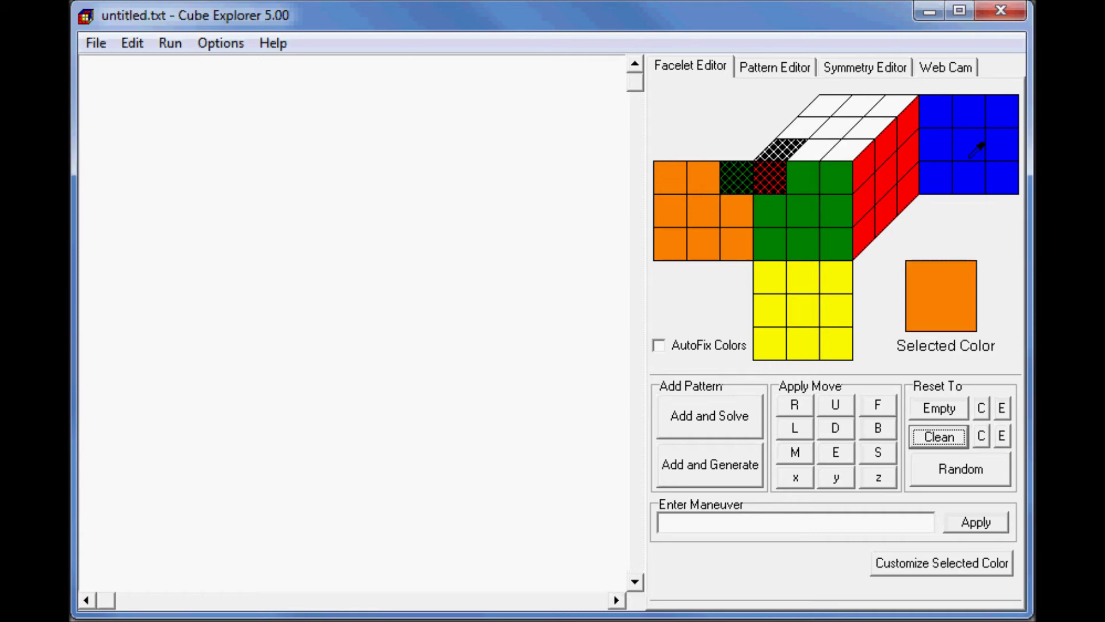
{"action": "left_click", "coordinate": [912, 124]}
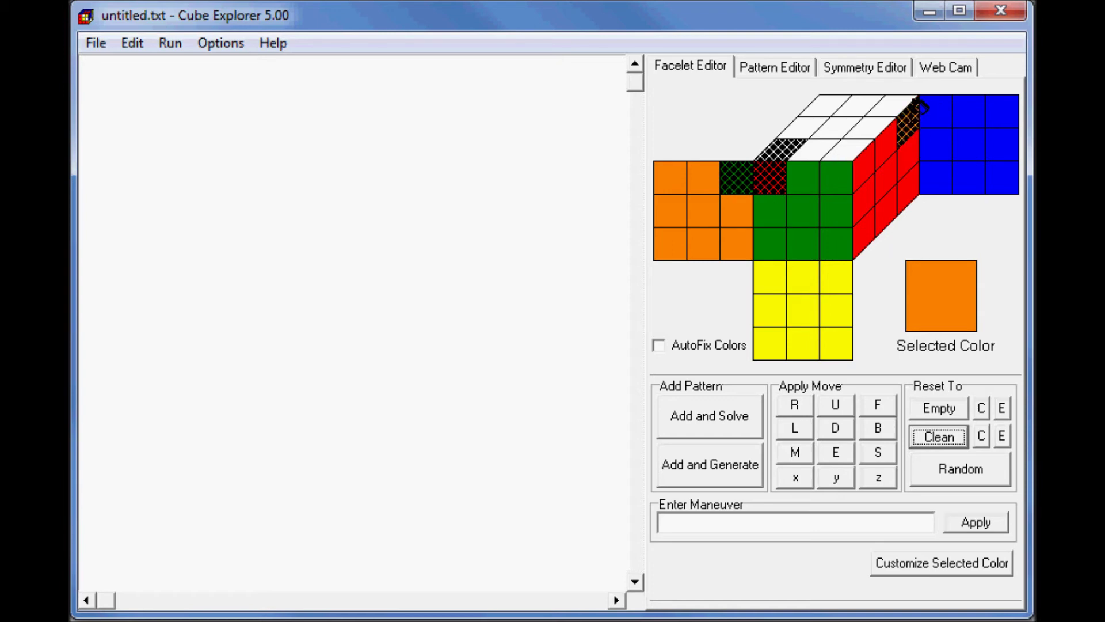
{"action": "left_click", "coordinate": [803, 203]}
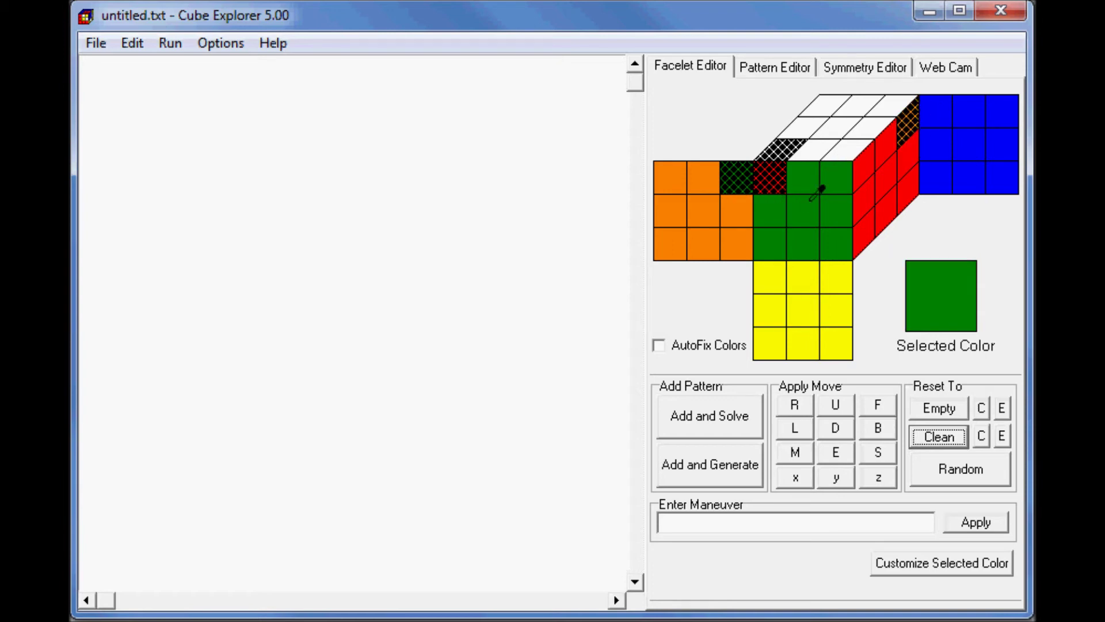
{"action": "left_click", "coordinate": [937, 114]}
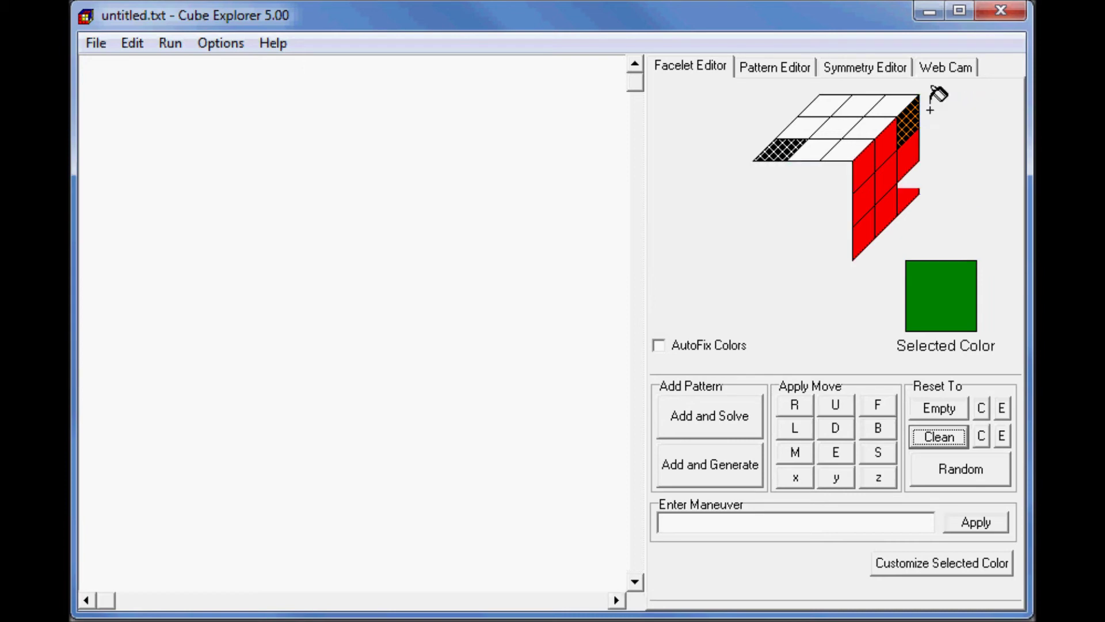
{"action": "left_click", "coordinate": [841, 115]}
{"action": "left_click", "coordinate": [892, 101]}
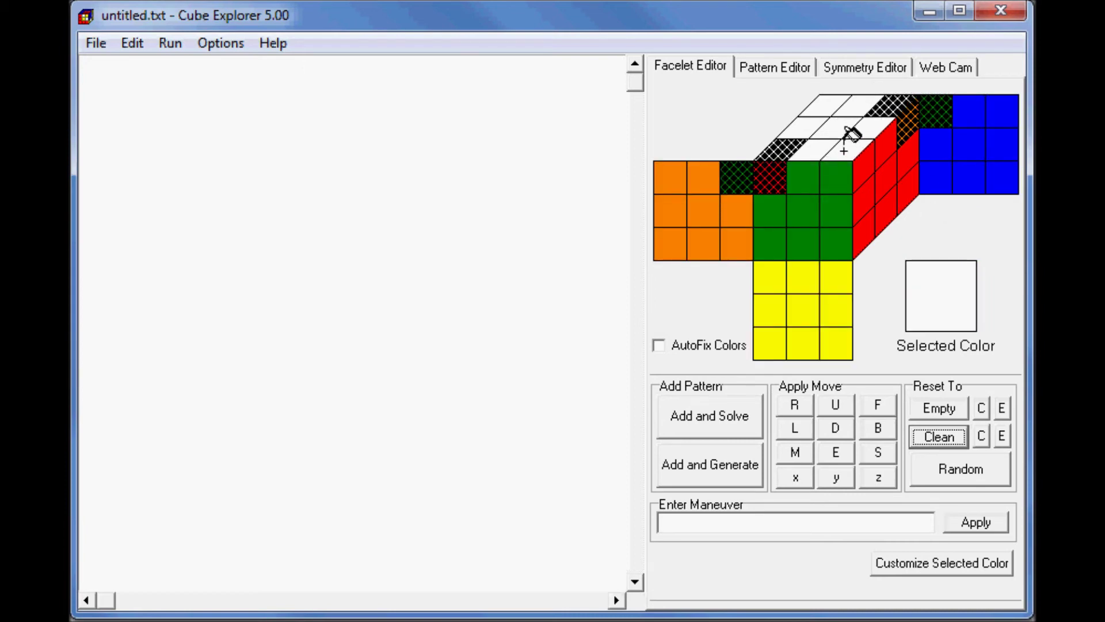
Cross-hatch the upper front-right corner with red on the green face, blue on the red face and white on top.
{"action": "left_click", "coordinate": [887, 173]}
{"action": "left_click", "coordinate": [842, 150]}
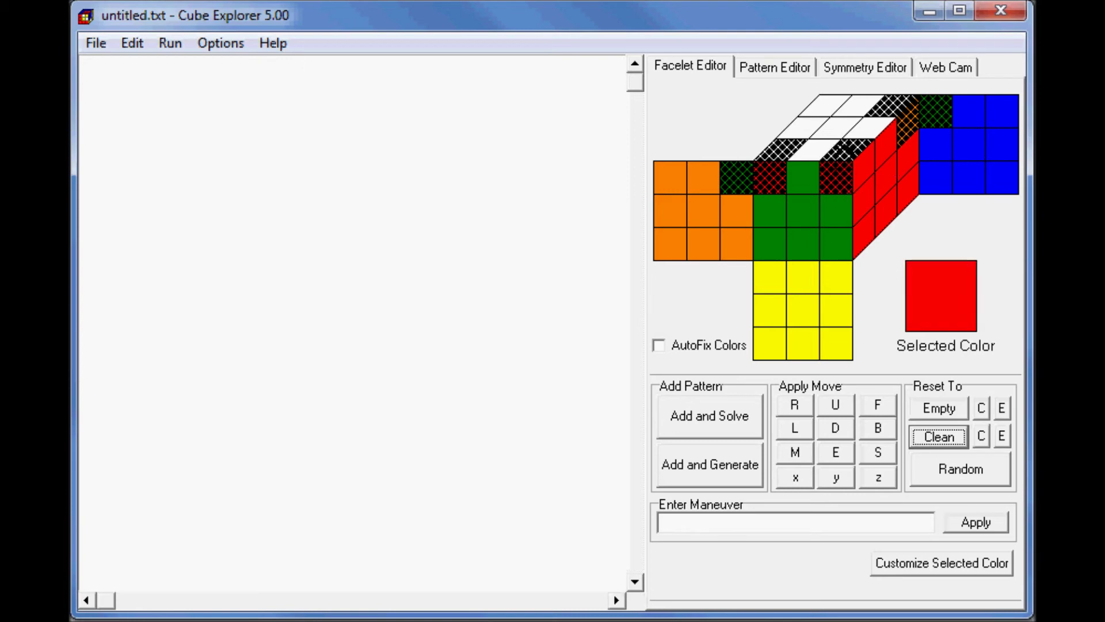
{"action": "left_click", "coordinate": [969, 138]}
{"action": "left_click", "coordinate": [873, 145]}
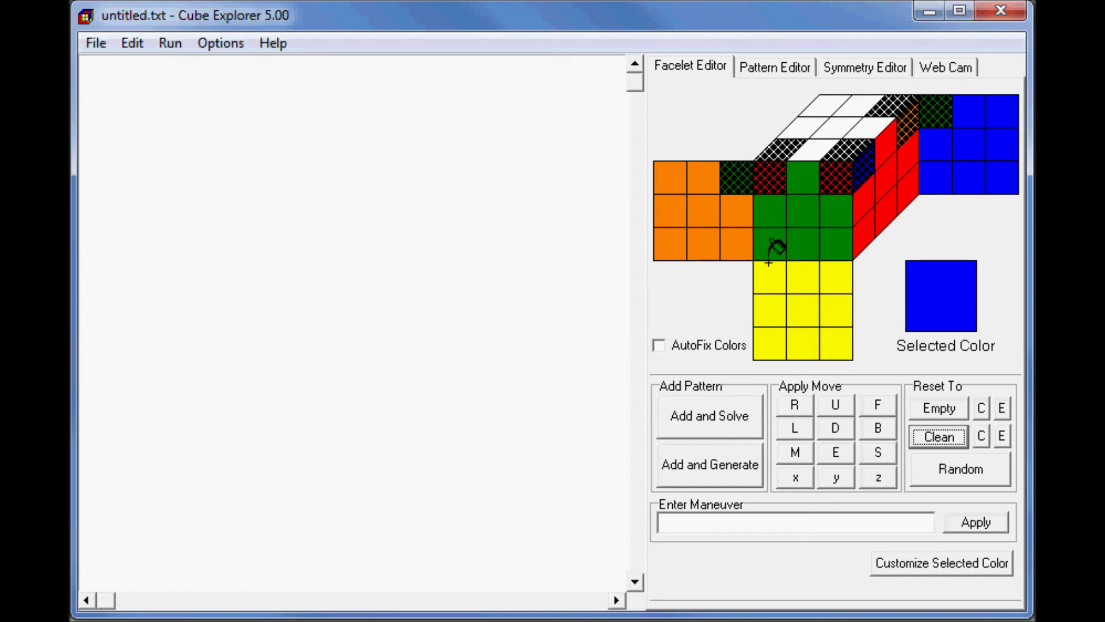
Run a solution search on the three-corner pattern with faces B and L excluded, stop it, and return to the shortest solutions.
{"action": "left_click", "coordinate": [720, 413]}
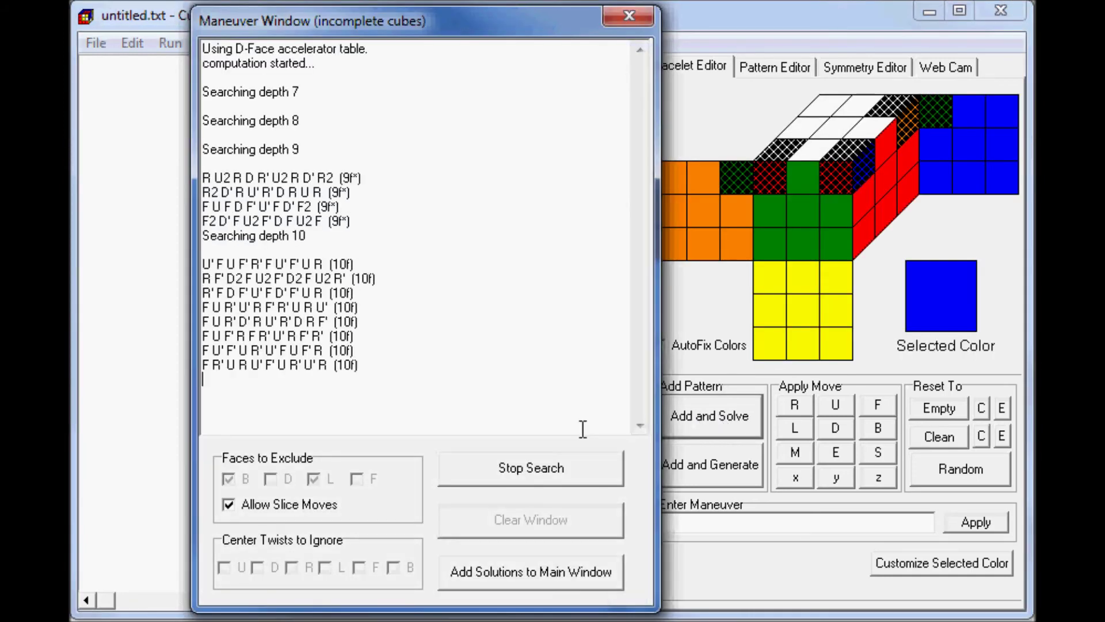
{"action": "left_click", "coordinate": [558, 469]}
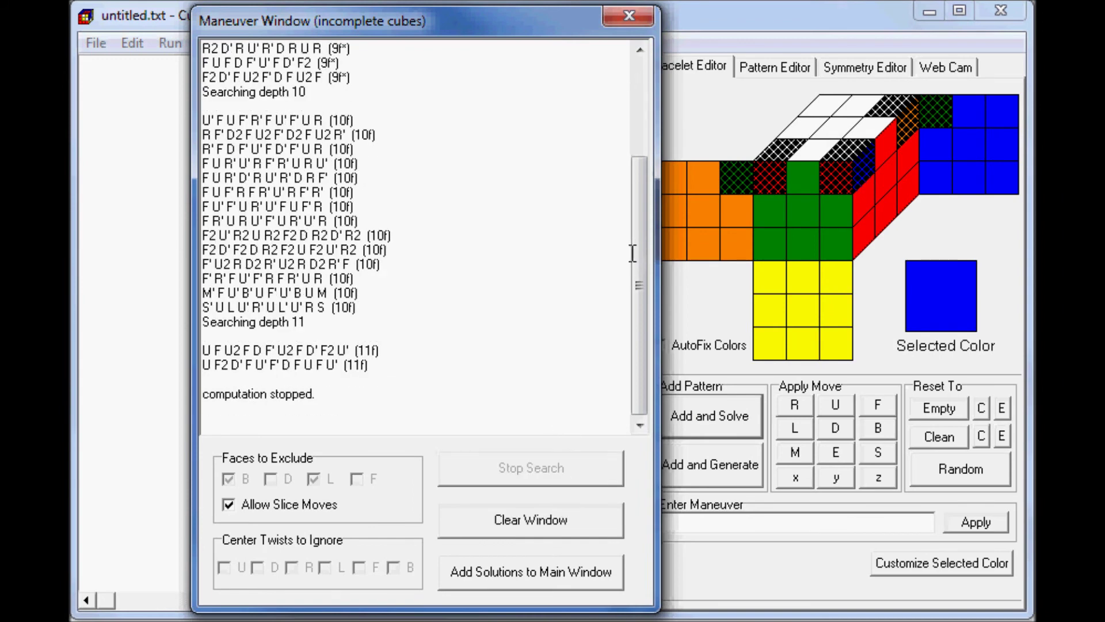
{"action": "left_click_drag", "start_coordinate": [639, 262], "coordinate": [634, 147]}
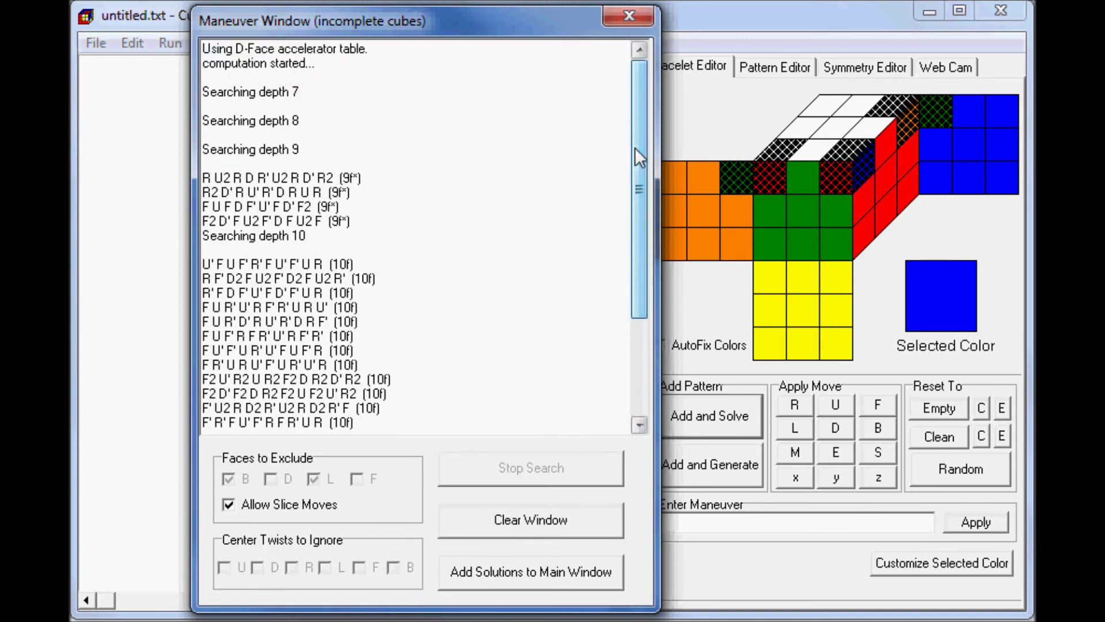
Disallow slice moves, lift the exclusion of faces B and L, rerun the search on the three-corner pattern and stop it.
{"action": "left_click", "coordinate": [228, 506]}
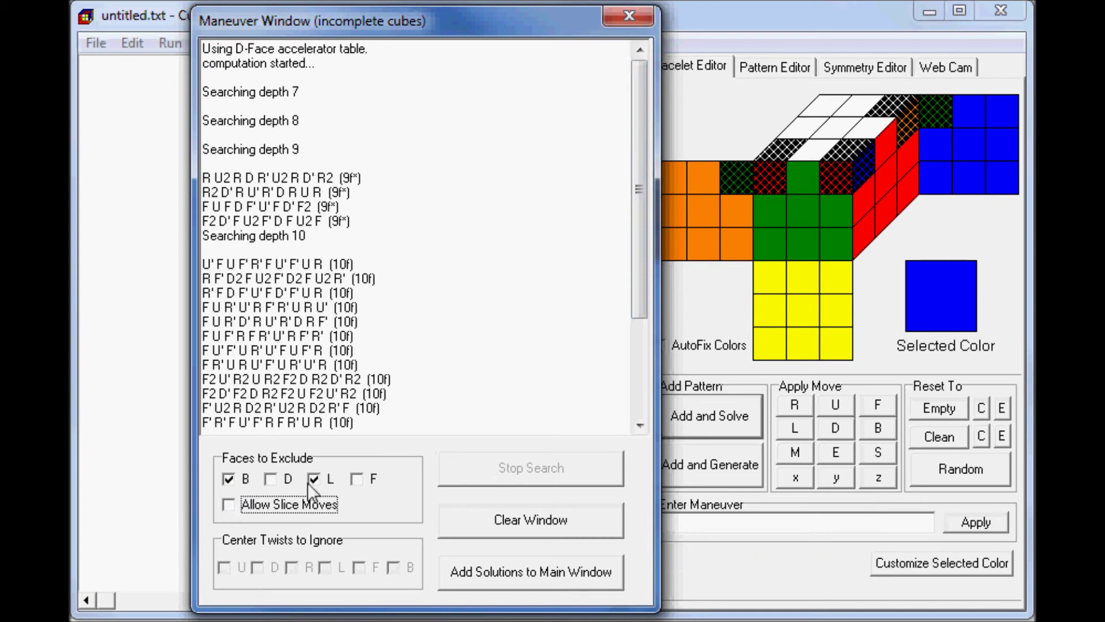
{"action": "left_click", "coordinate": [330, 479]}
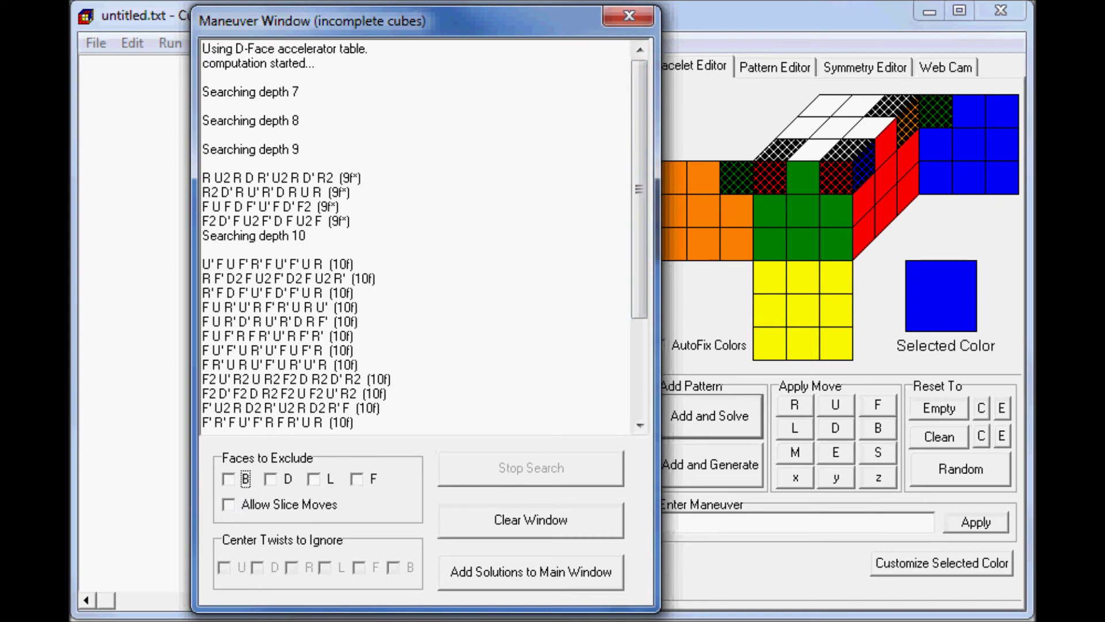
{"action": "left_click", "coordinate": [675, 478]}
{"action": "left_click", "coordinate": [689, 417]}
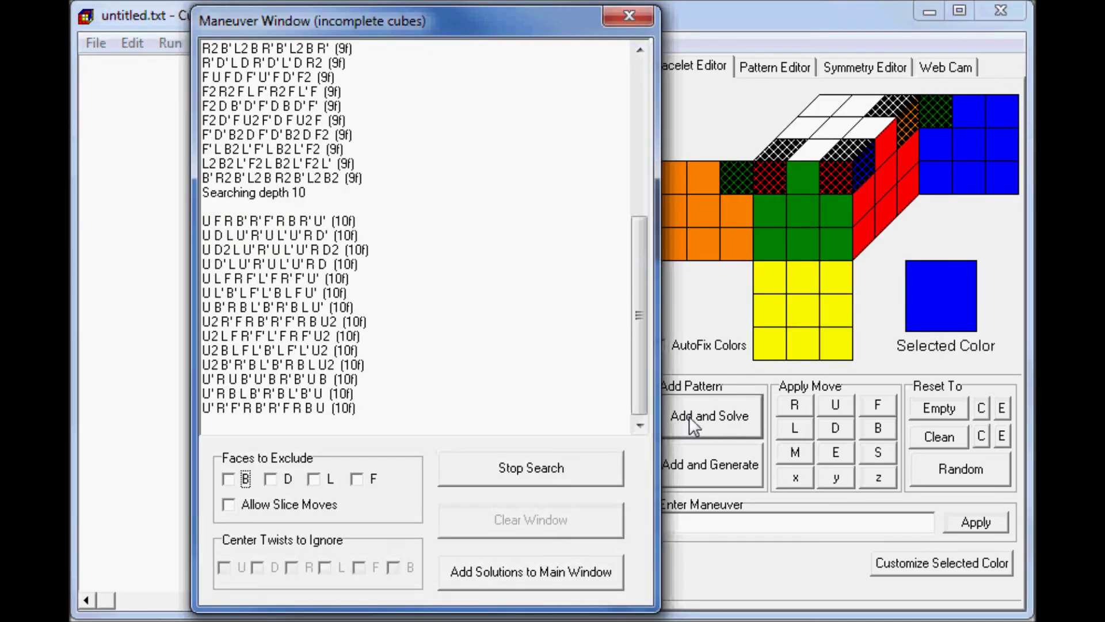
{"action": "left_click", "coordinate": [528, 475]}
{"action": "left_click_drag", "start_coordinate": [645, 384], "coordinate": [645, 91]}
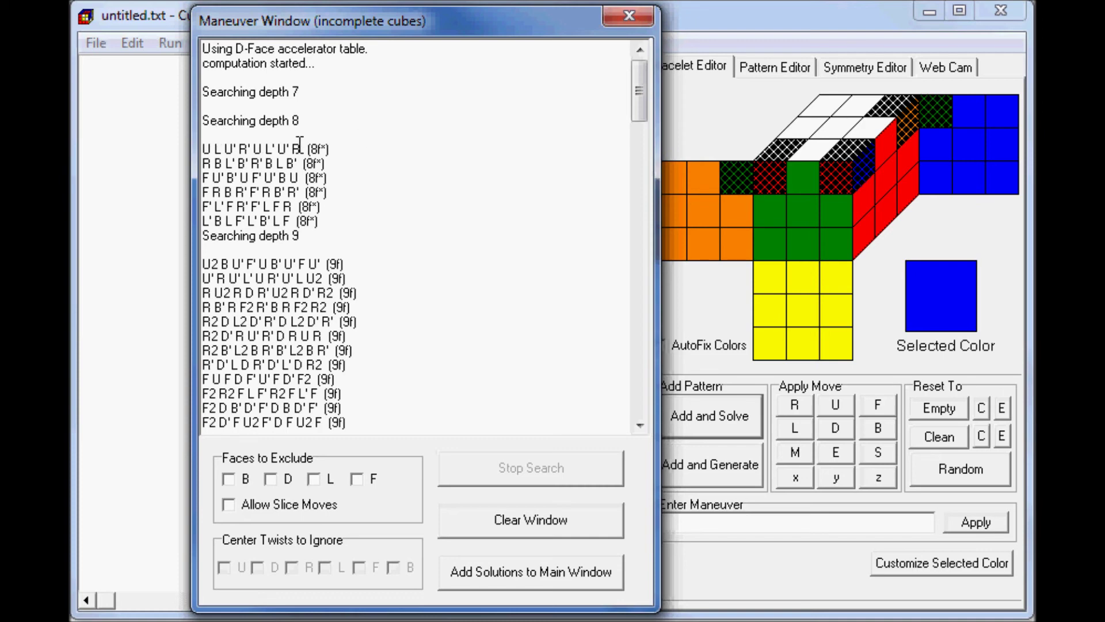
Highlight the solutions U L U' R' U L' U' R and F2 R2 F L F' R2 F L' F for comparison, then close the solutions.
{"action": "left_click_drag", "start_coordinate": [301, 147], "coordinate": [201, 149]}
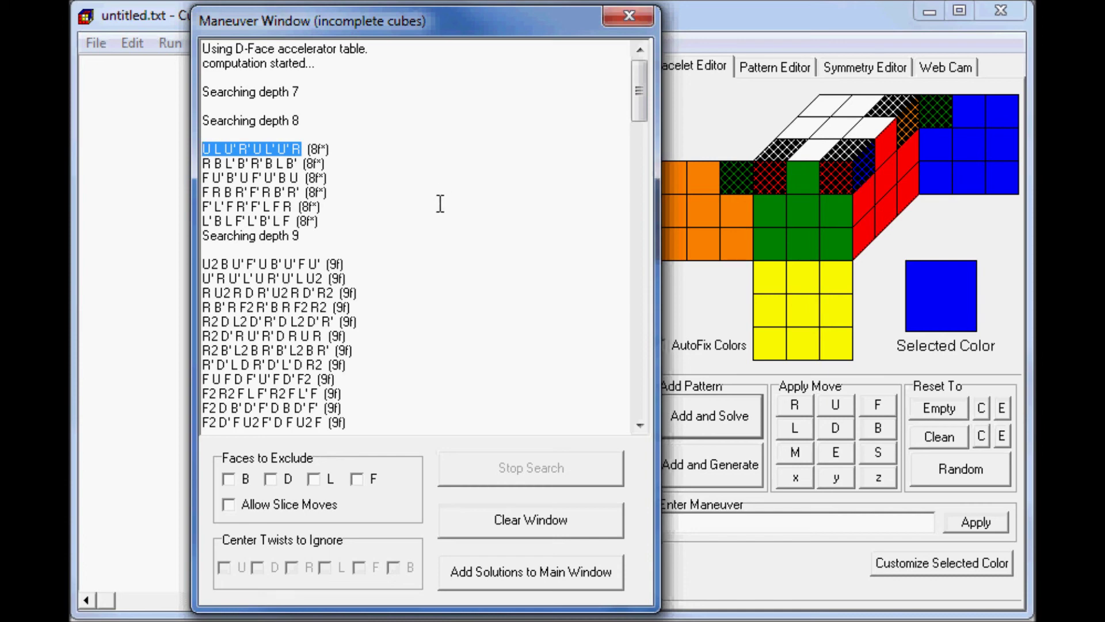
{"action": "left_click", "coordinate": [404, 261]}
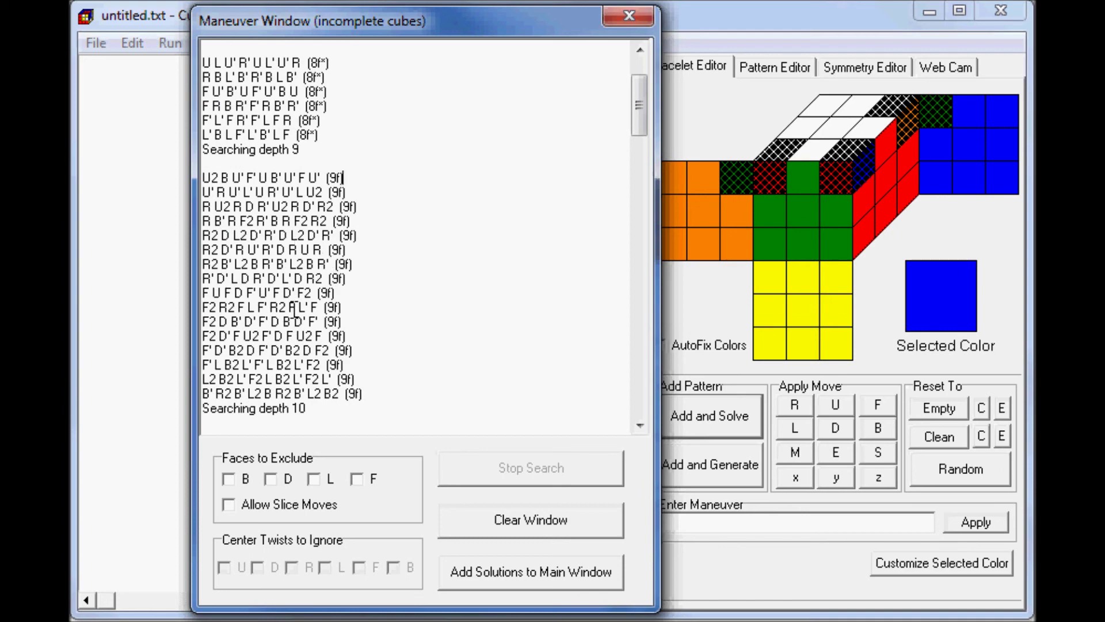
{"action": "left_click_drag", "start_coordinate": [320, 308], "coordinate": [202, 307]}
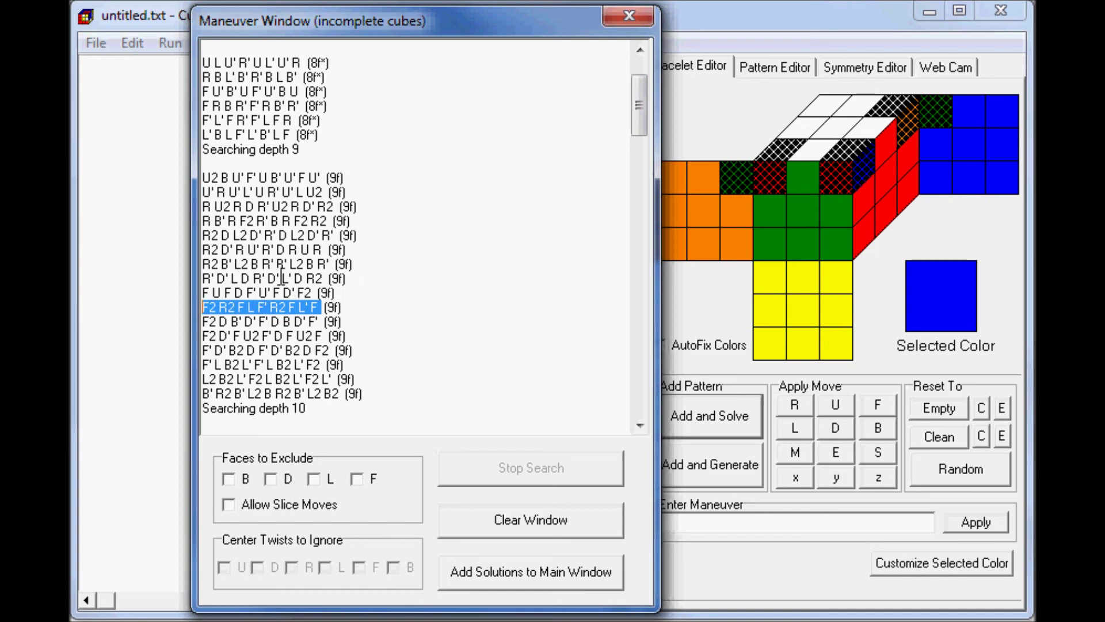
{"action": "scroll", "coordinate": [281, 278], "scroll_direction": "up", "scroll_amount": 2}
{"action": "left_click", "coordinate": [488, 225]}
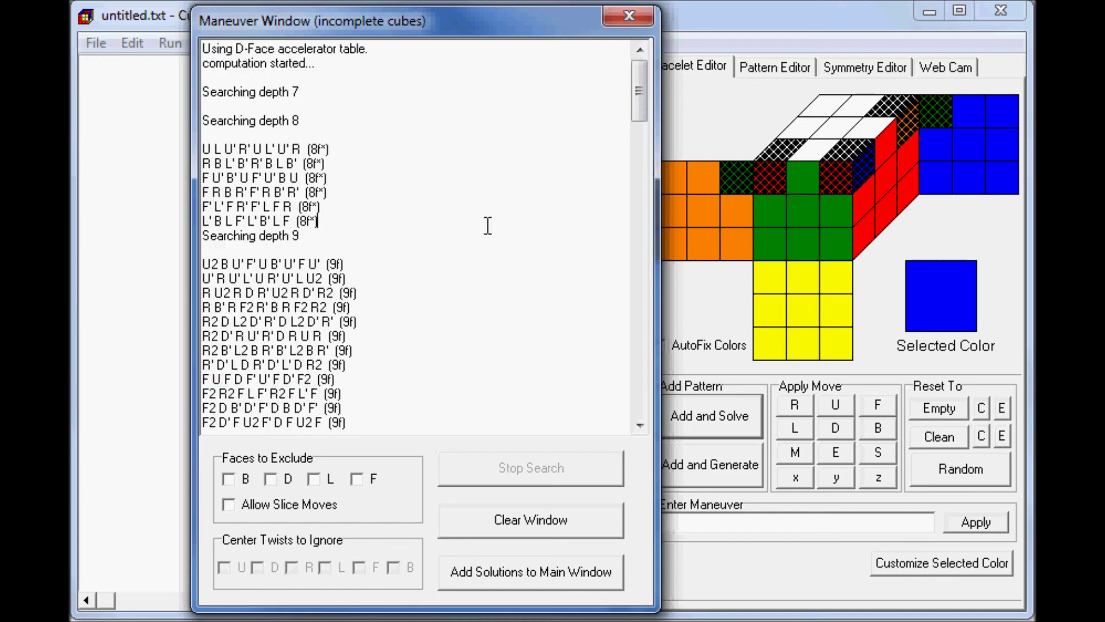
{"action": "left_click", "coordinate": [634, 14]}
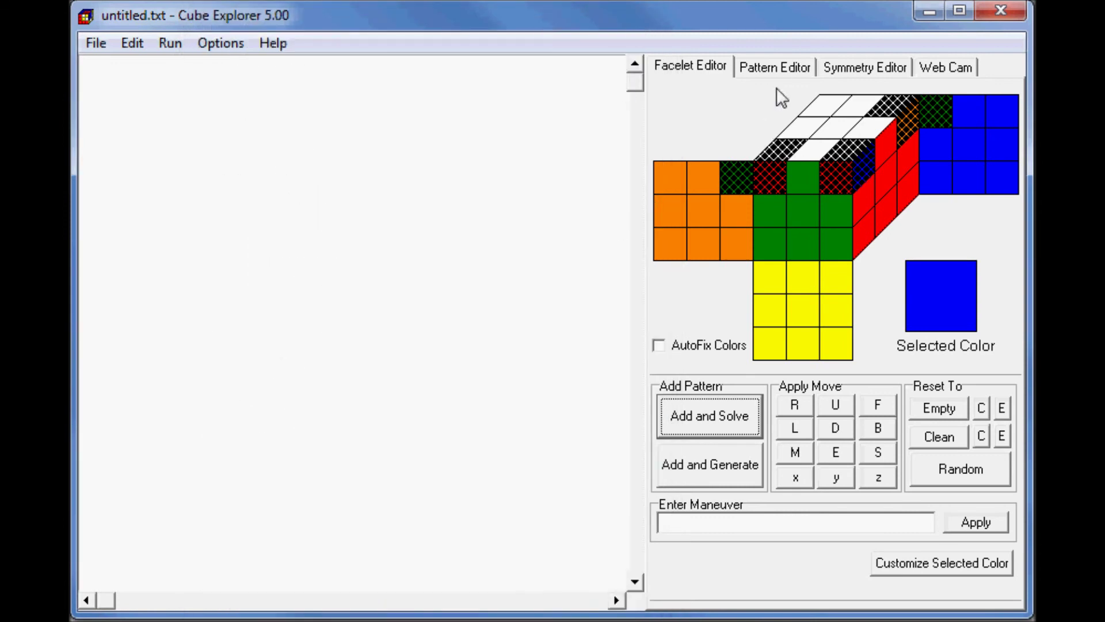
Look through the Pattern Editor, Symmetry Editor and Web Cam options, then return to the Facelet Editor.
{"action": "left_click", "coordinate": [783, 71]}
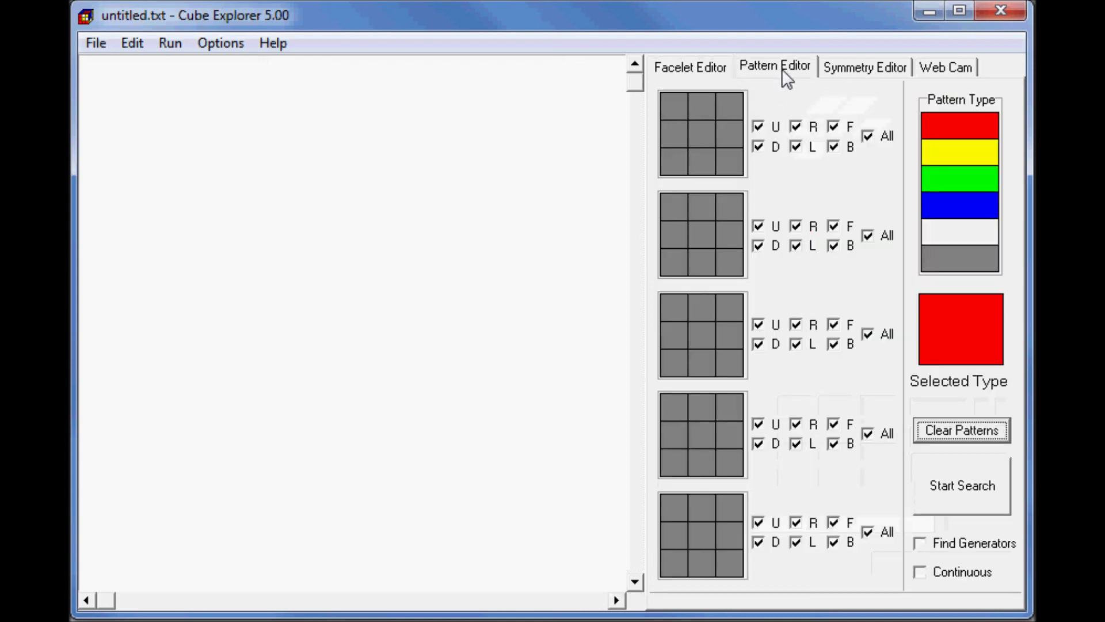
{"action": "left_click", "coordinate": [838, 71]}
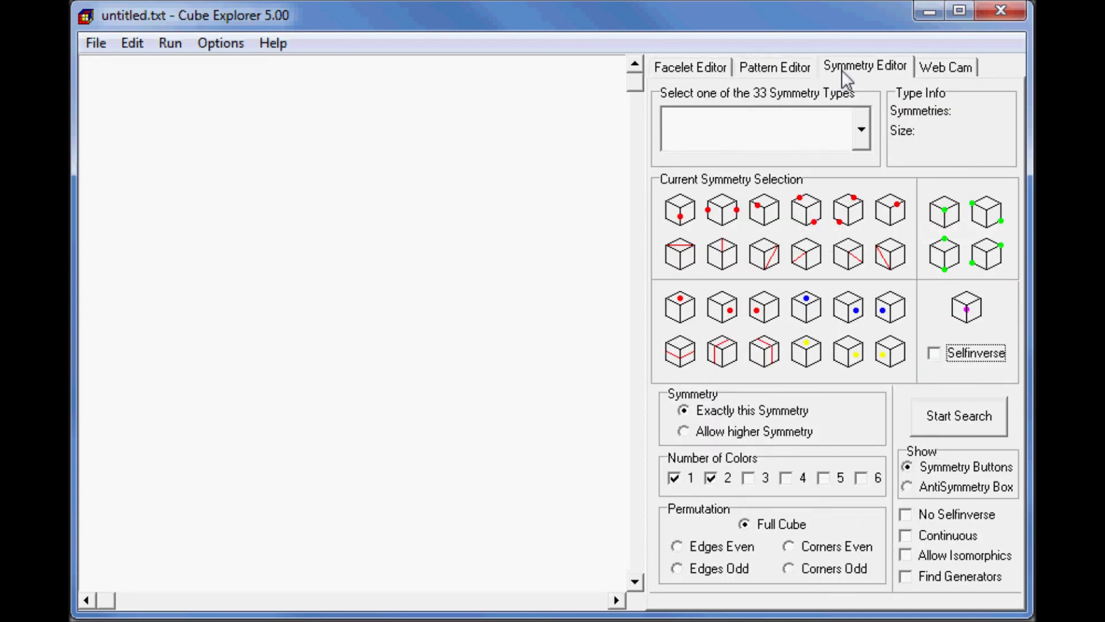
{"action": "left_click", "coordinate": [957, 68]}
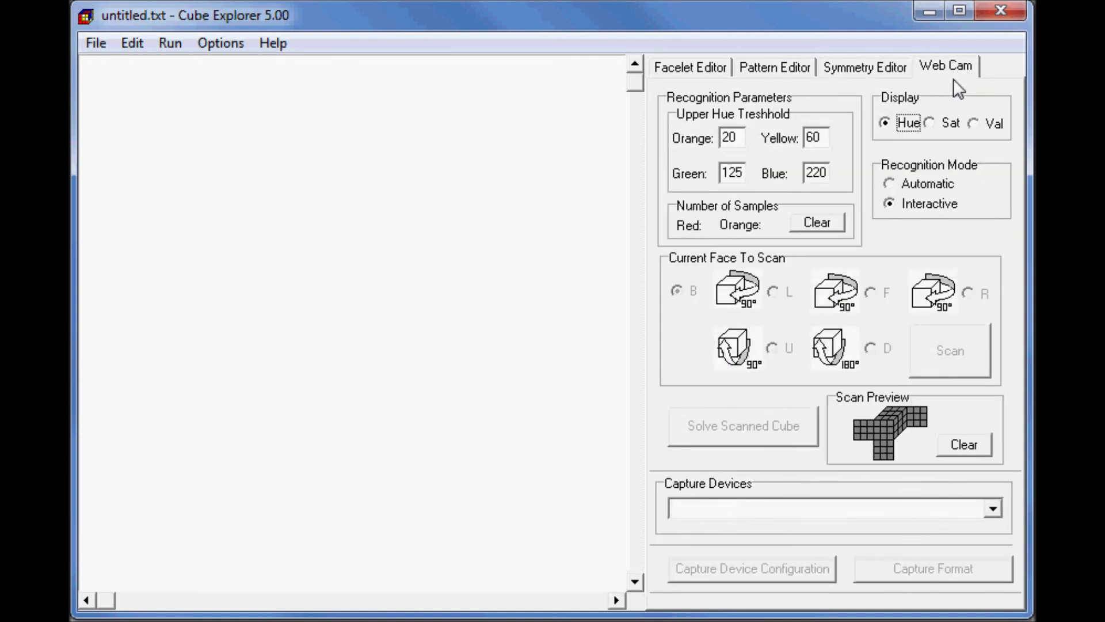
{"action": "left_click", "coordinate": [701, 68]}
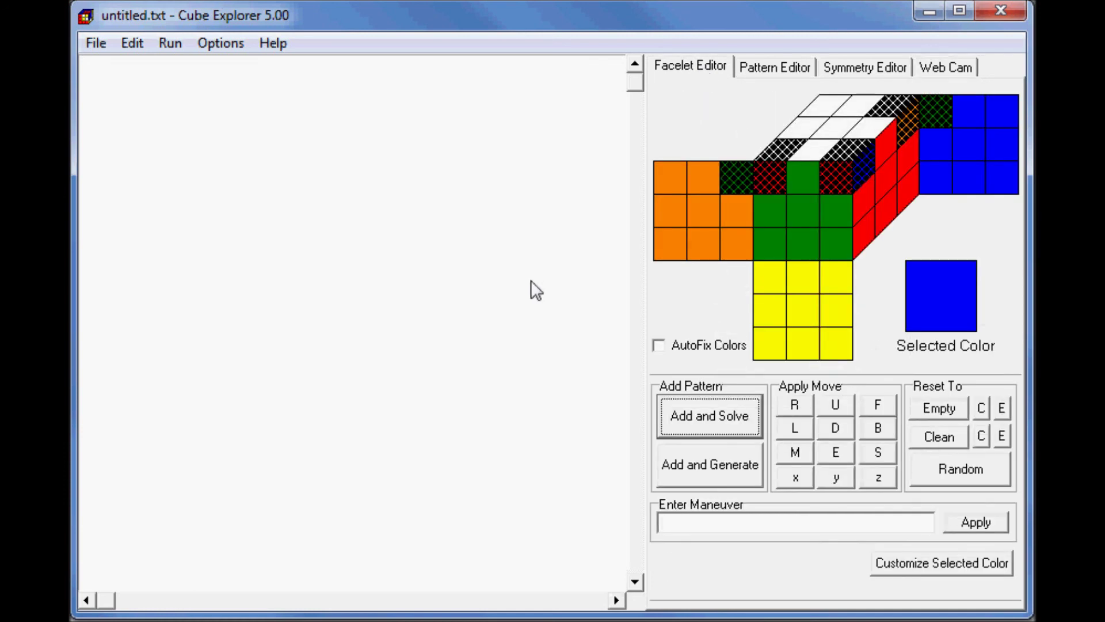